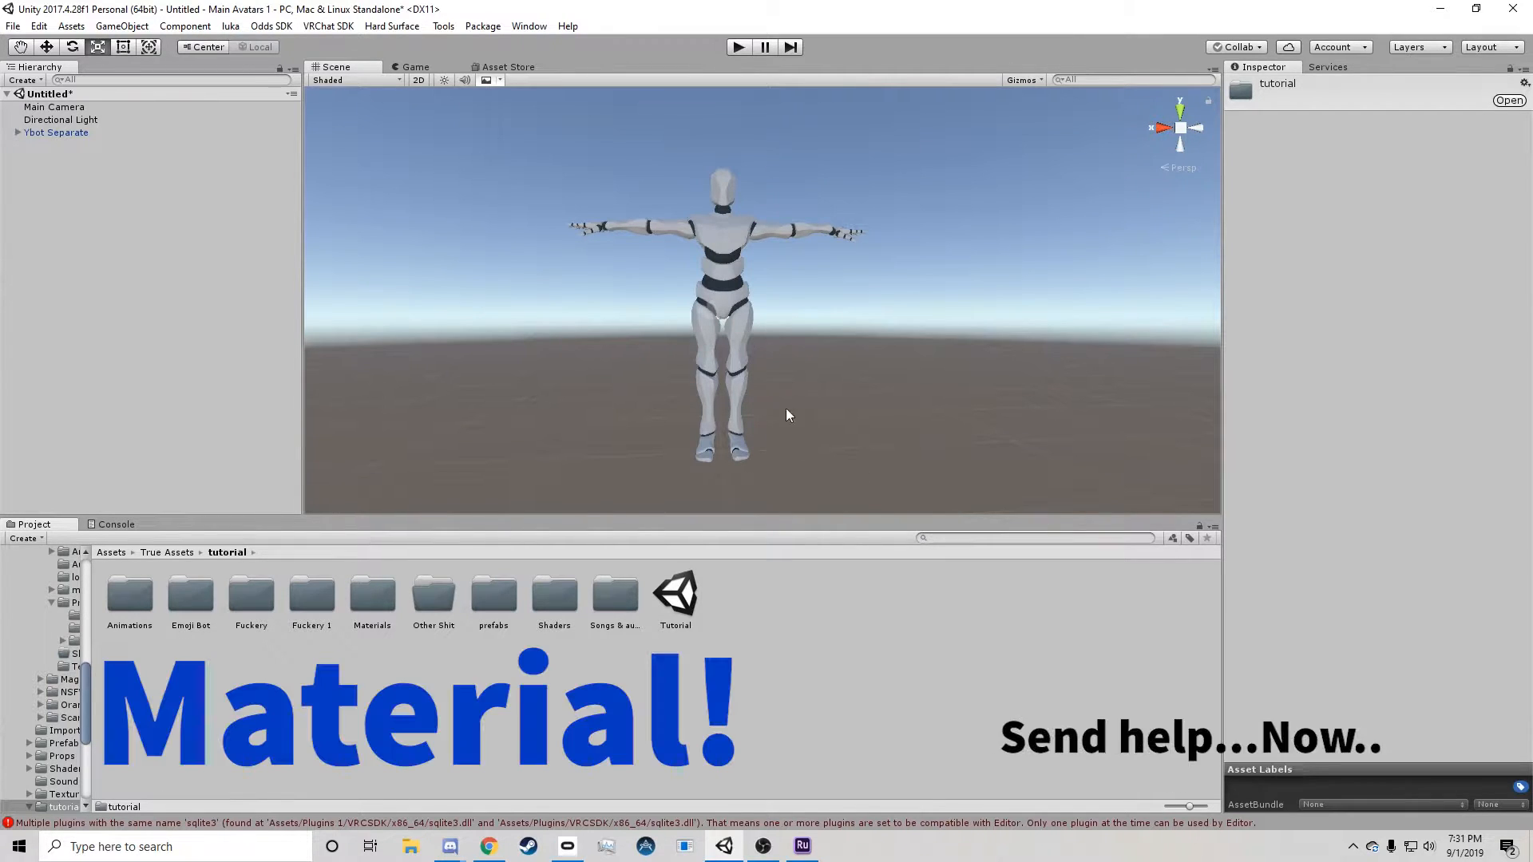
Create a new material named "fifejwapodiwasodioetjfioe g" in the tutorial folder.
right_click(751, 609)
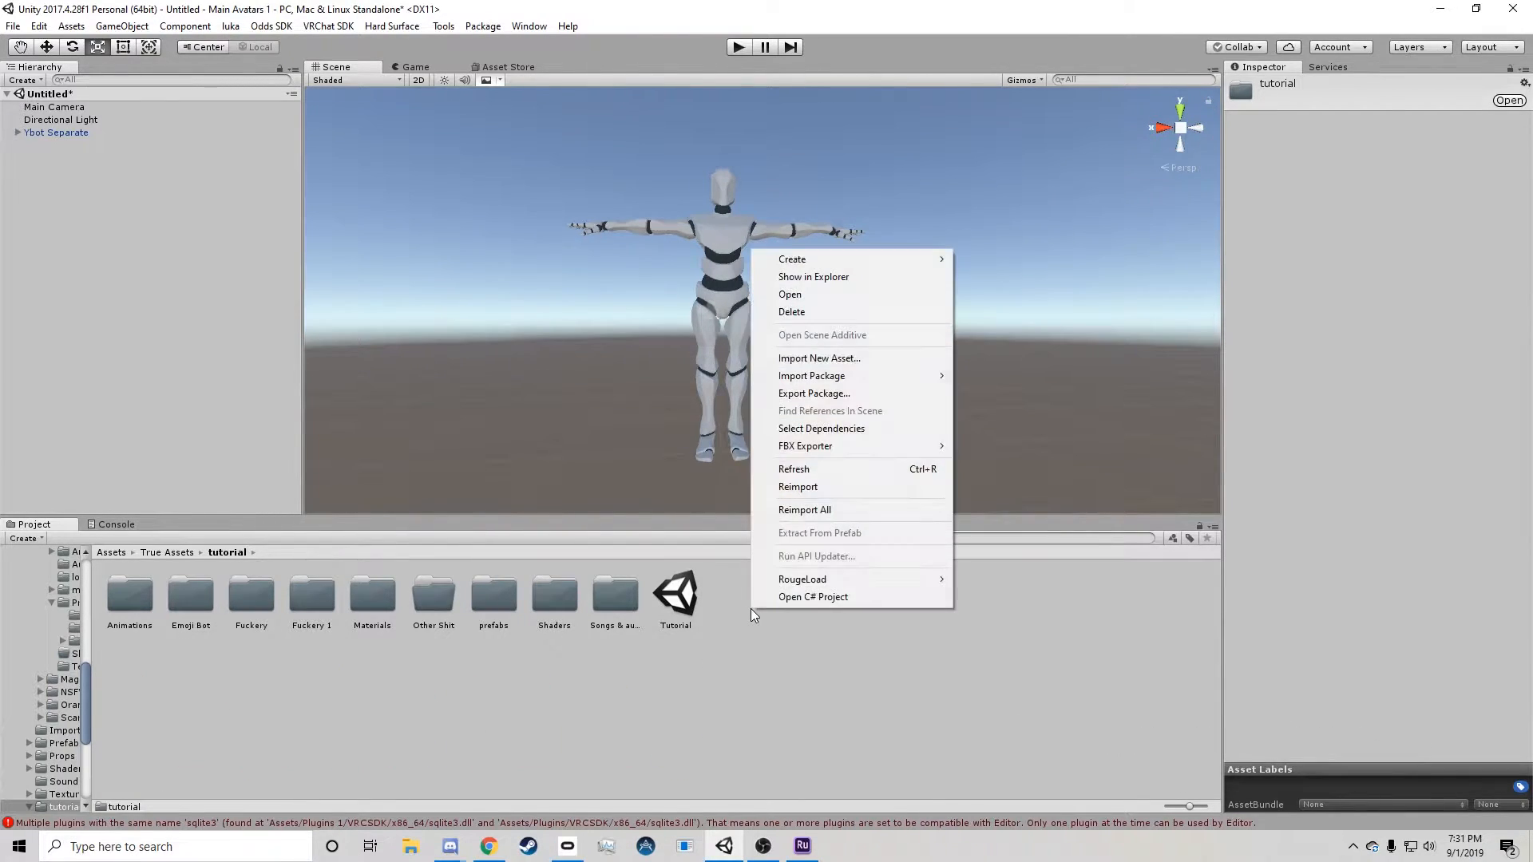
mouse_move(868, 260)
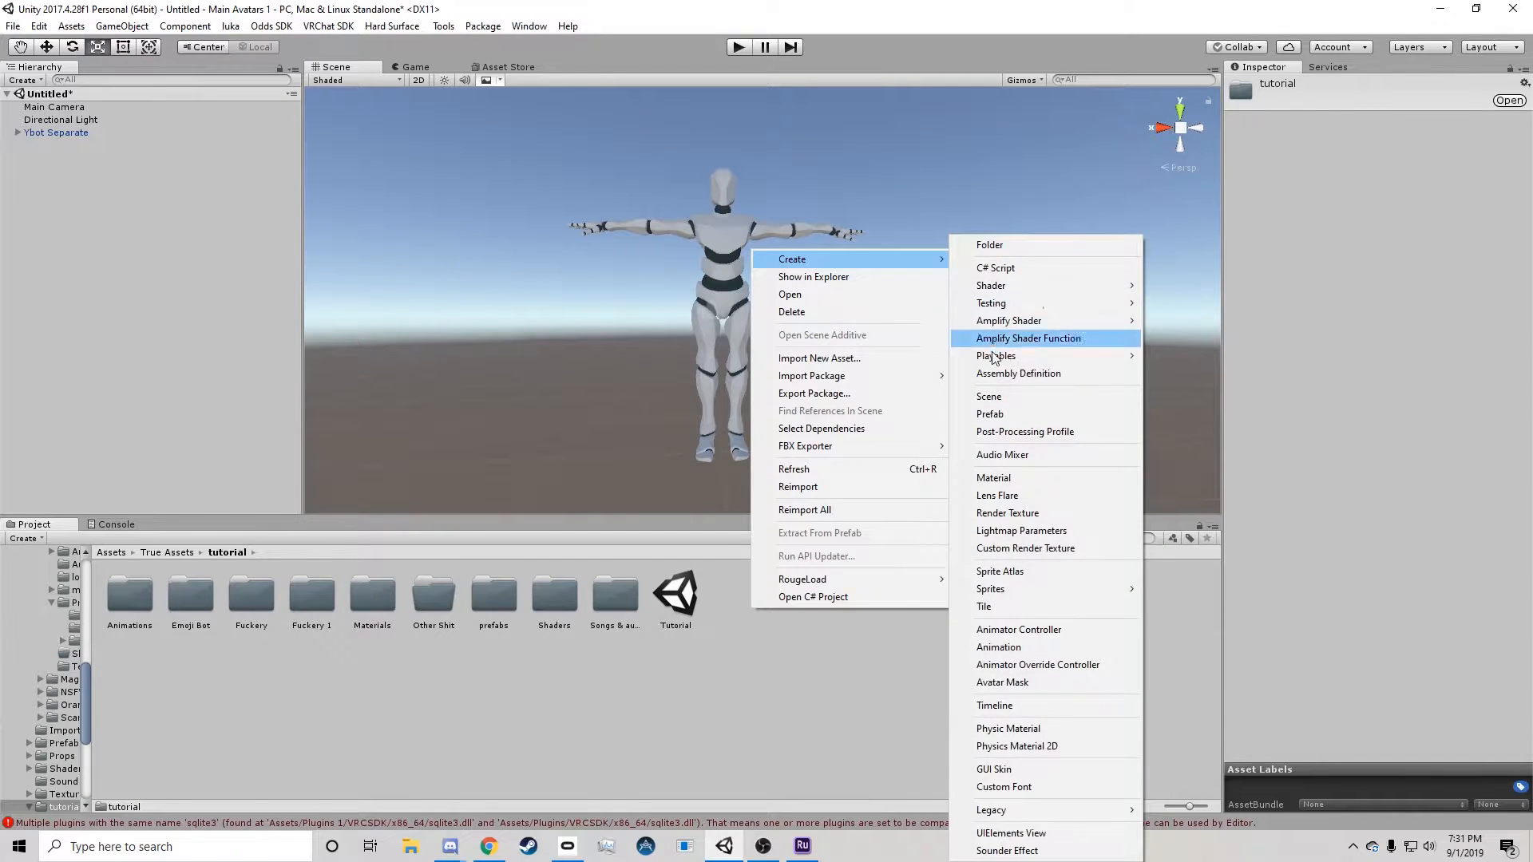
left_click(999, 483)
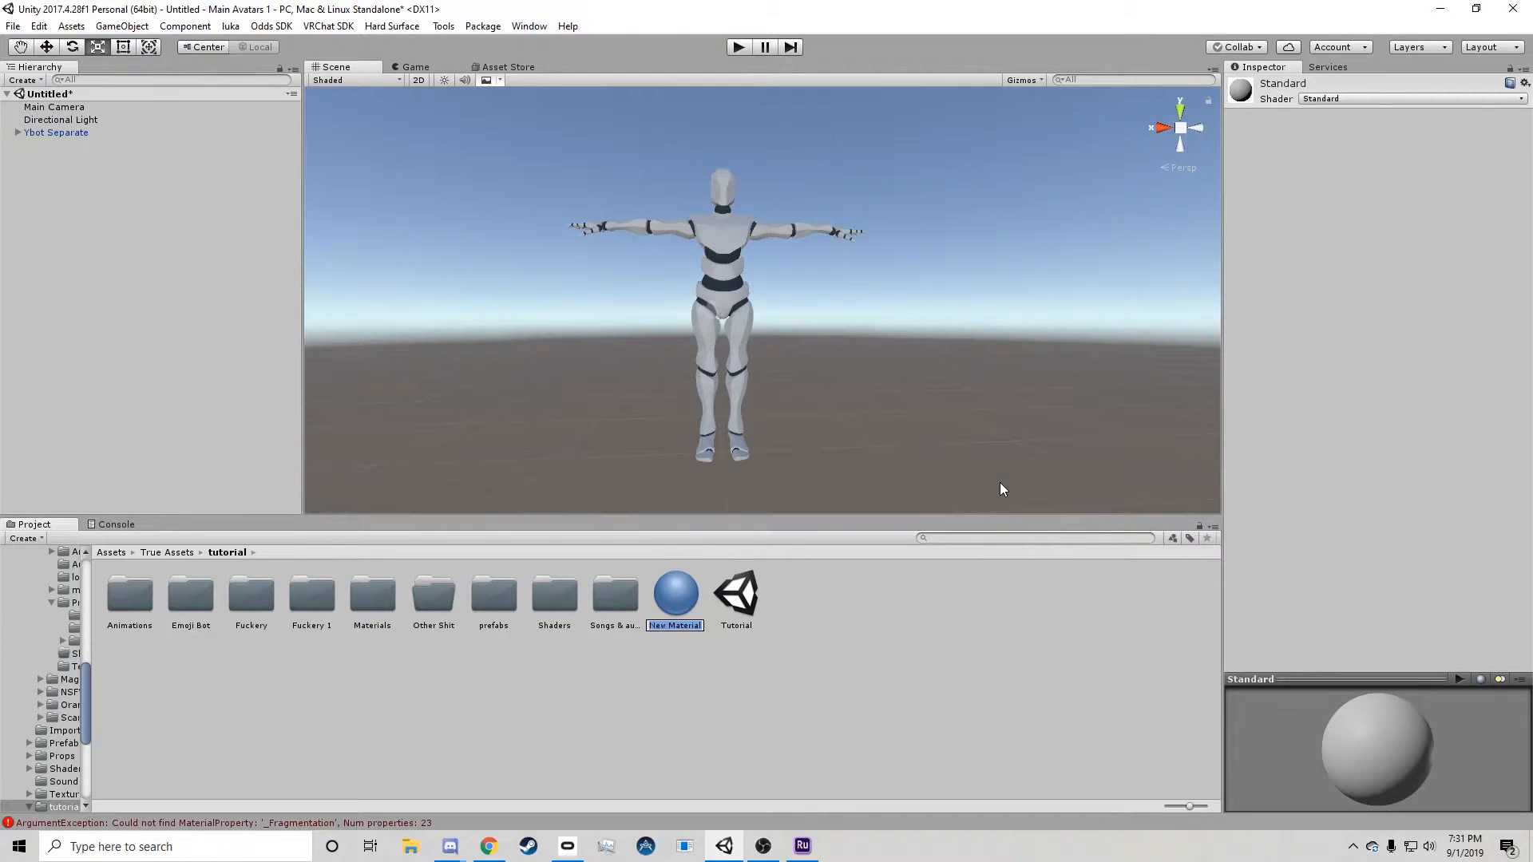
type("fifejwapodiwasodioetjfioe")
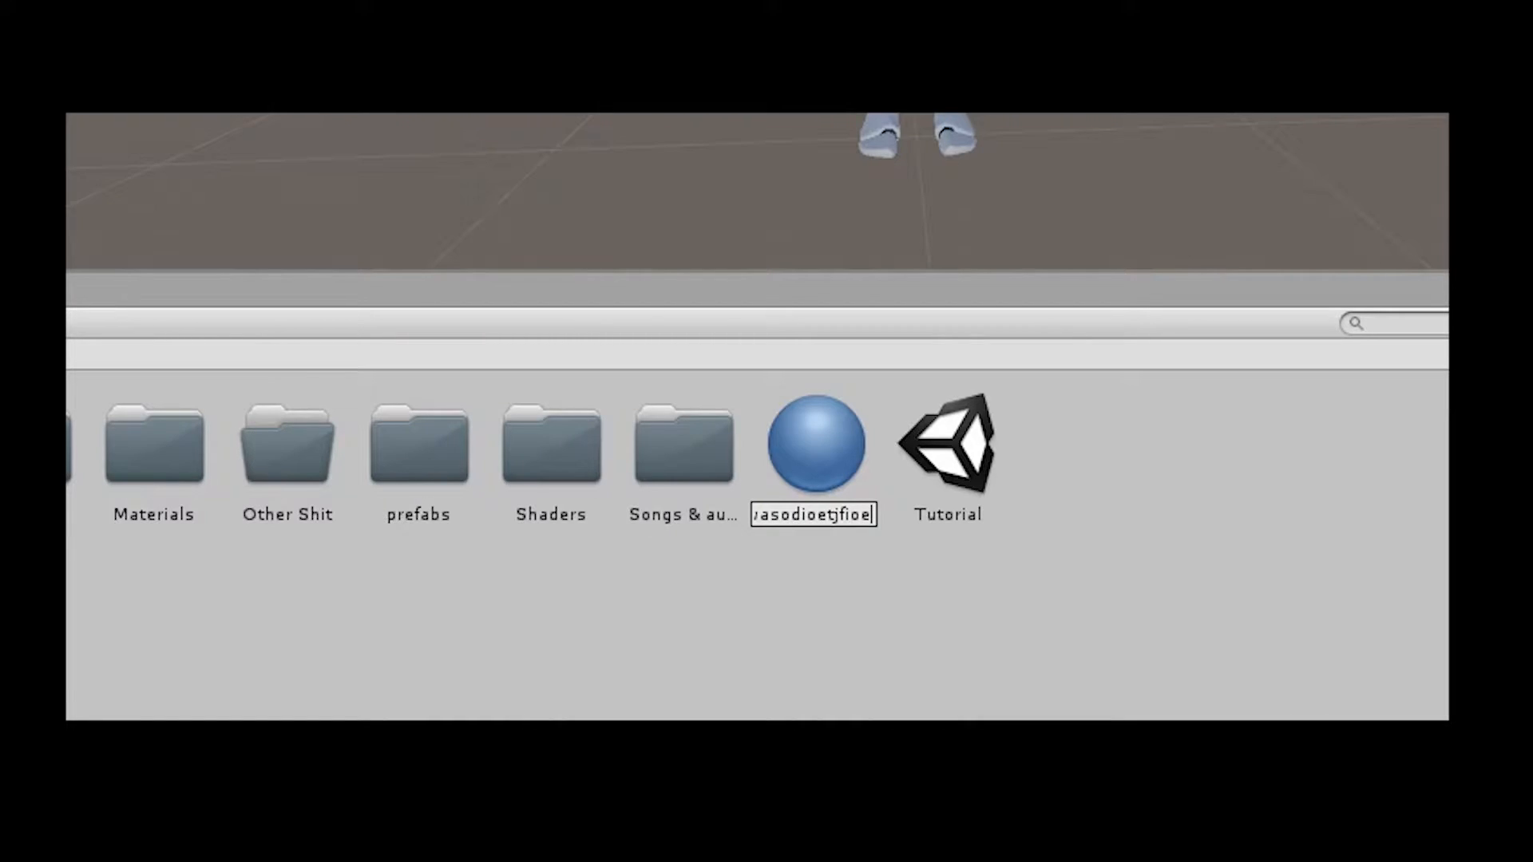
type(" g")
key("Return")
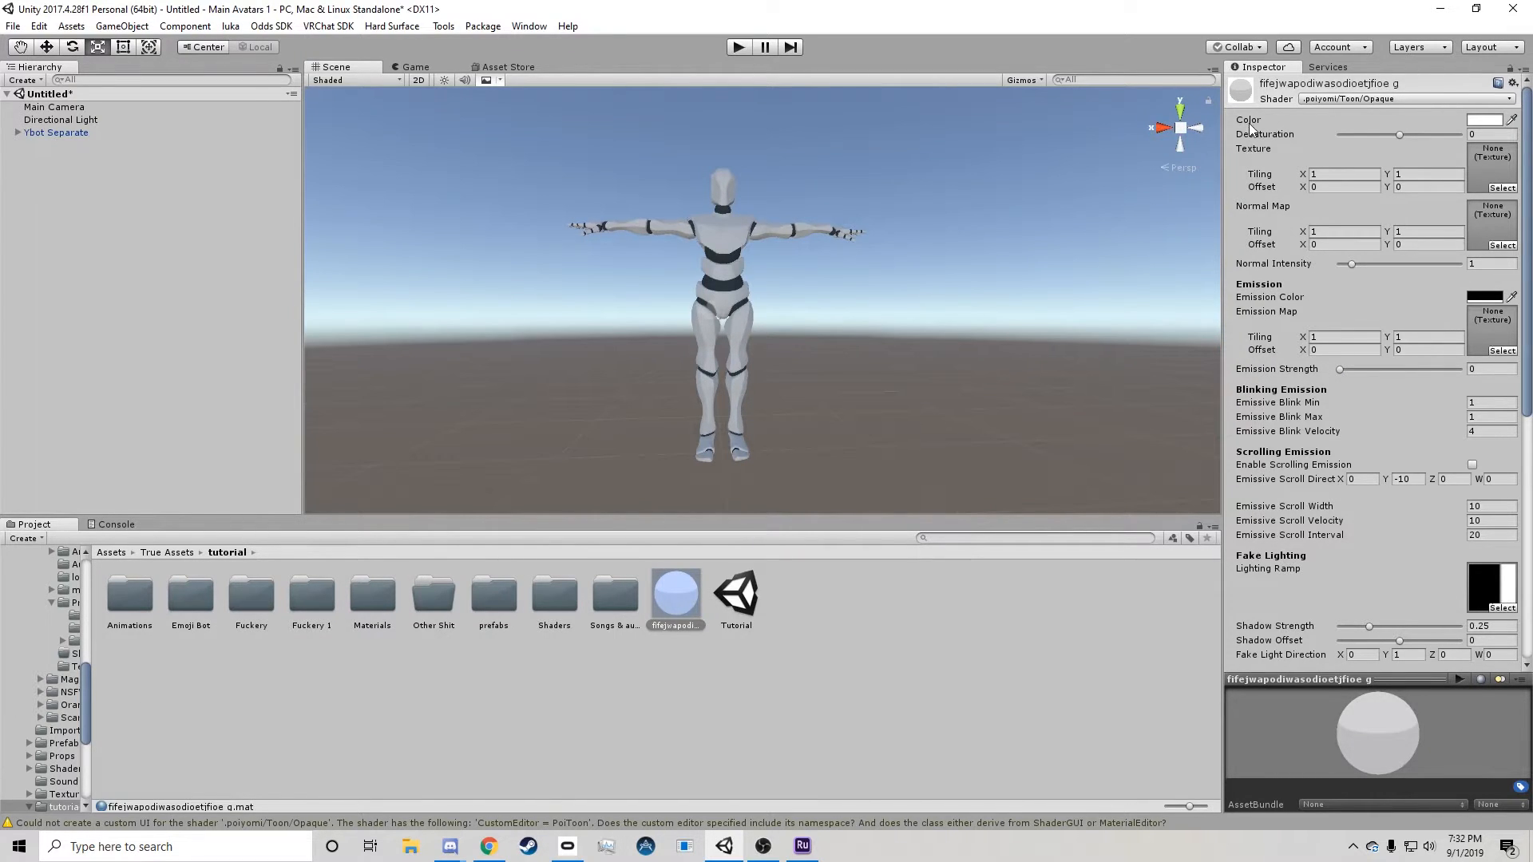
Set the new material's base color to bright green (3EFF00FF).
left_click(1489, 121)
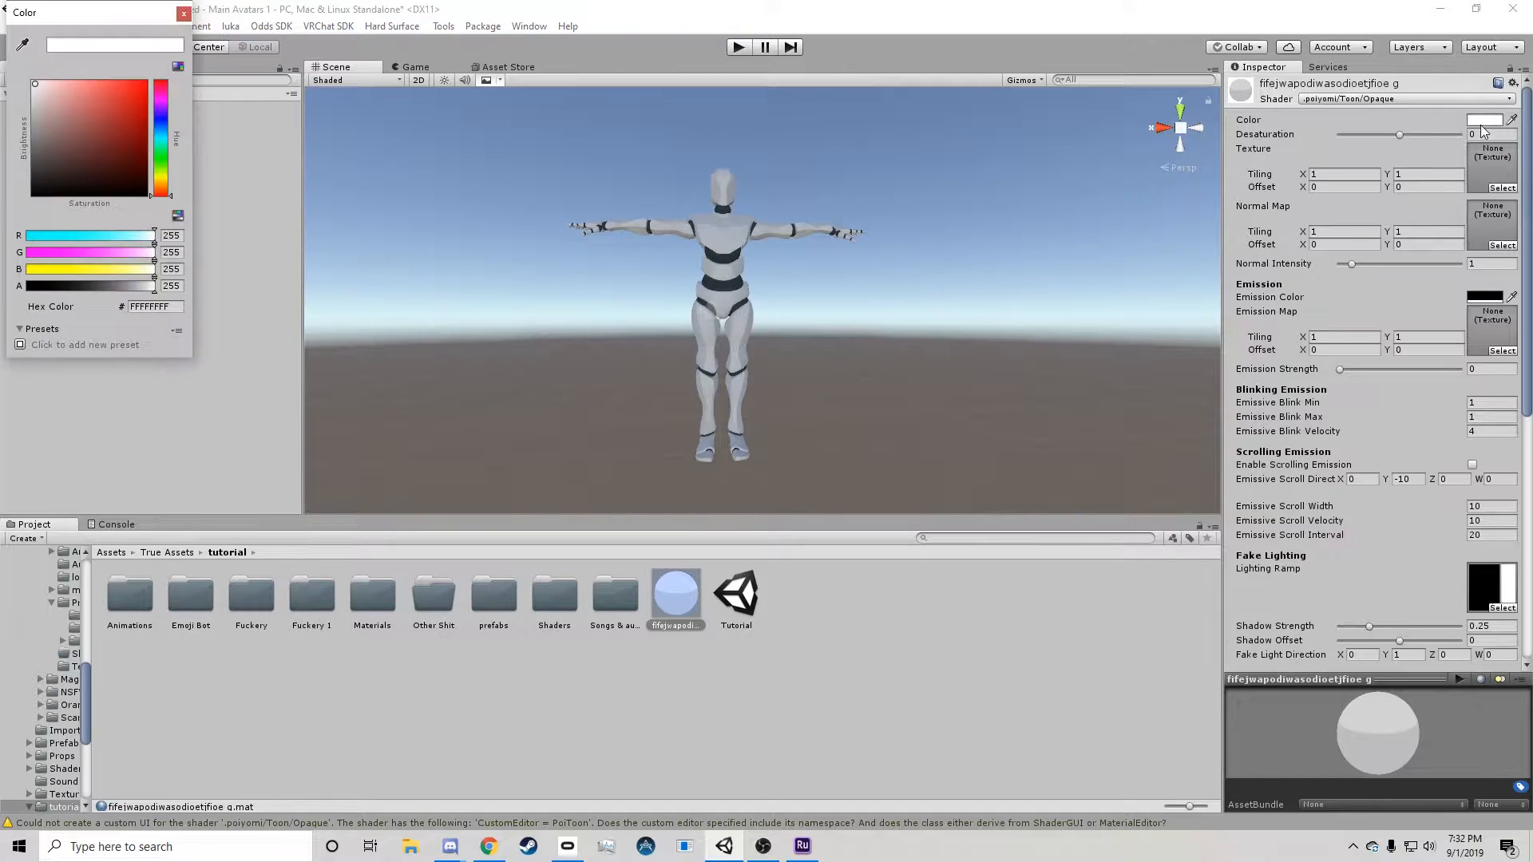
left_click(138, 94)
left_click_drag(138, 94, 146, 82)
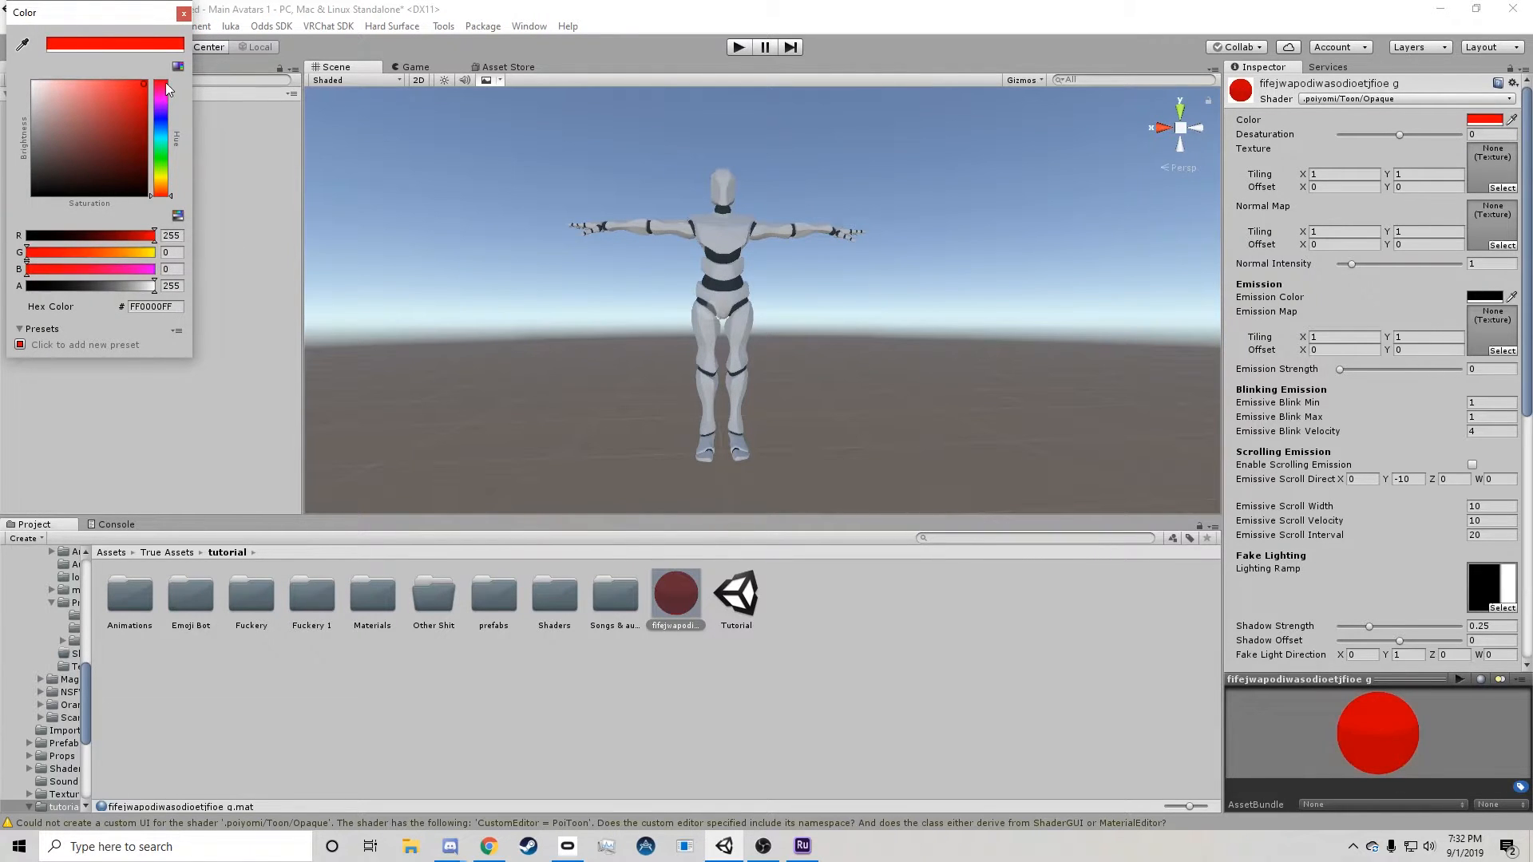
mouse_move(163, 192)
left_mouse_down()
mouse_move(163, 128)
mouse_move(176, 208)
mouse_move(178, 163)
left_mouse_up()
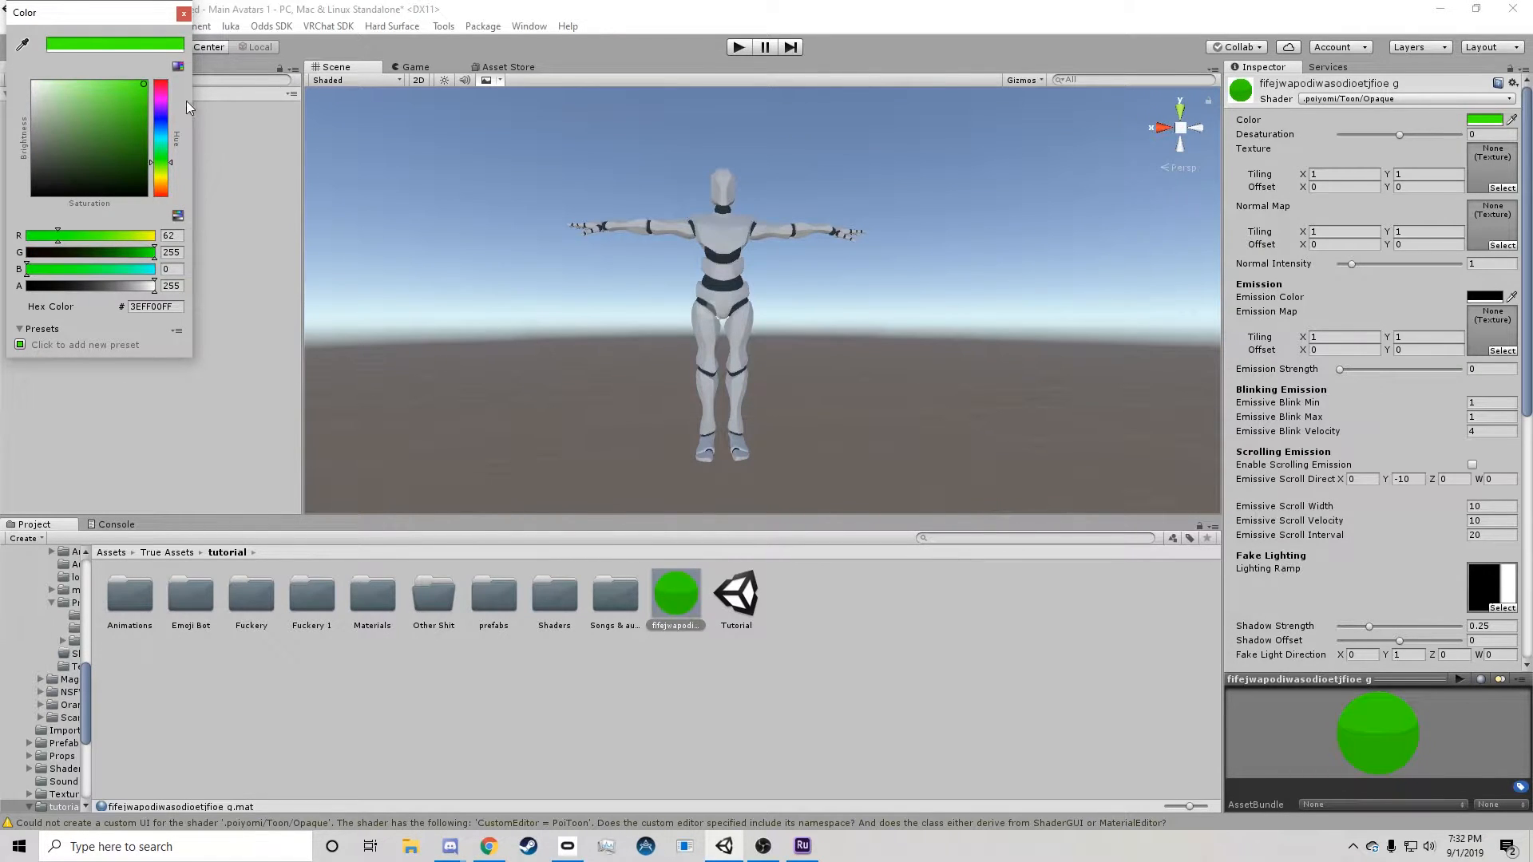
left_click(183, 13)
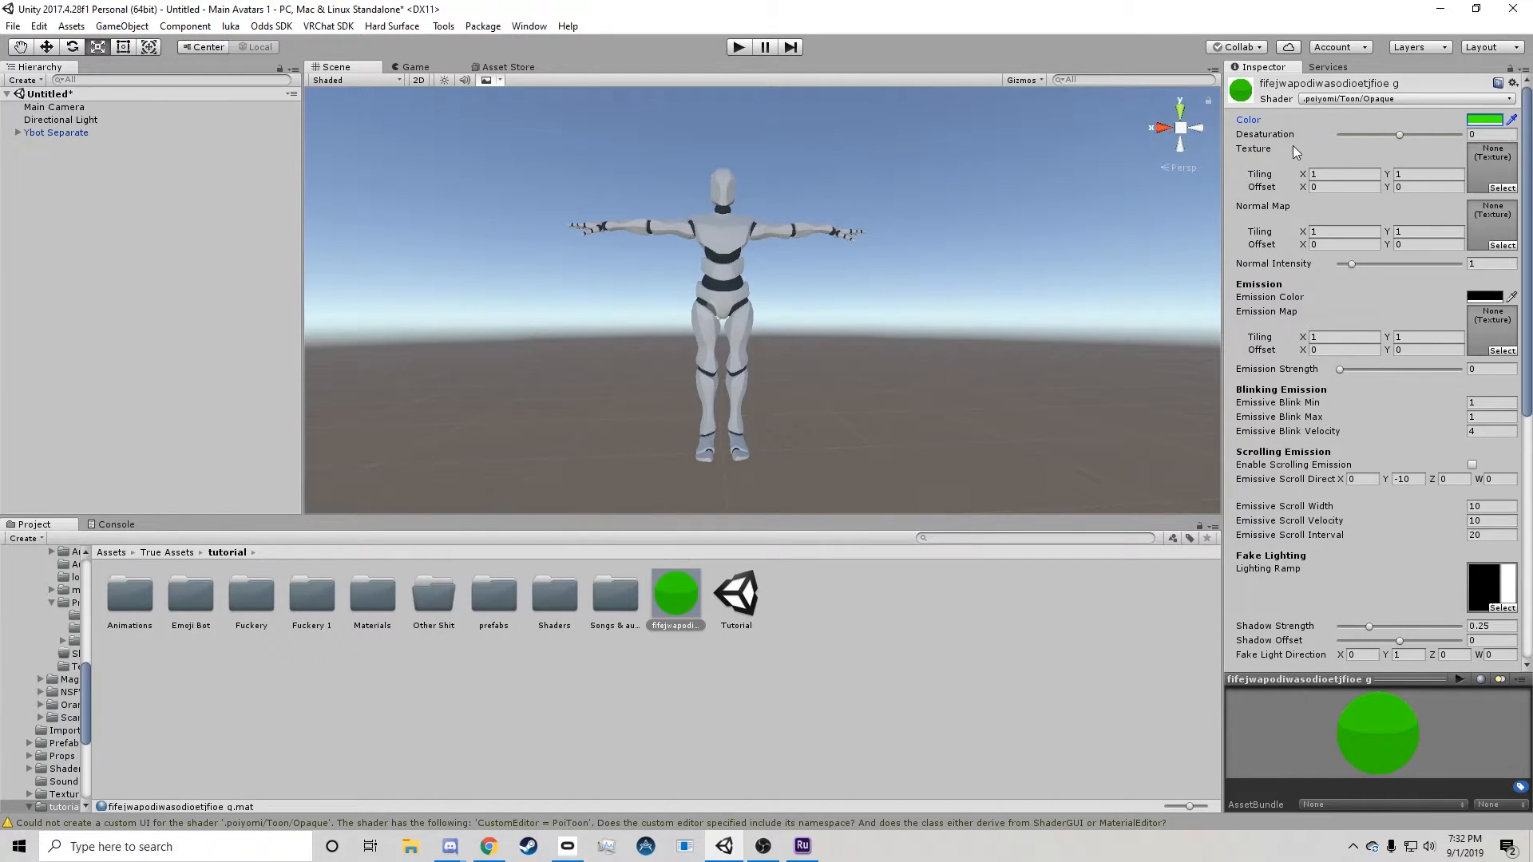
Apply the new material to the lower legs of the Ybot avatar in the scene.
scroll(1334, 308, "down", 10)
scroll(1333, 307, "up", 10)
left_click_drag(675, 599, 738, 400)
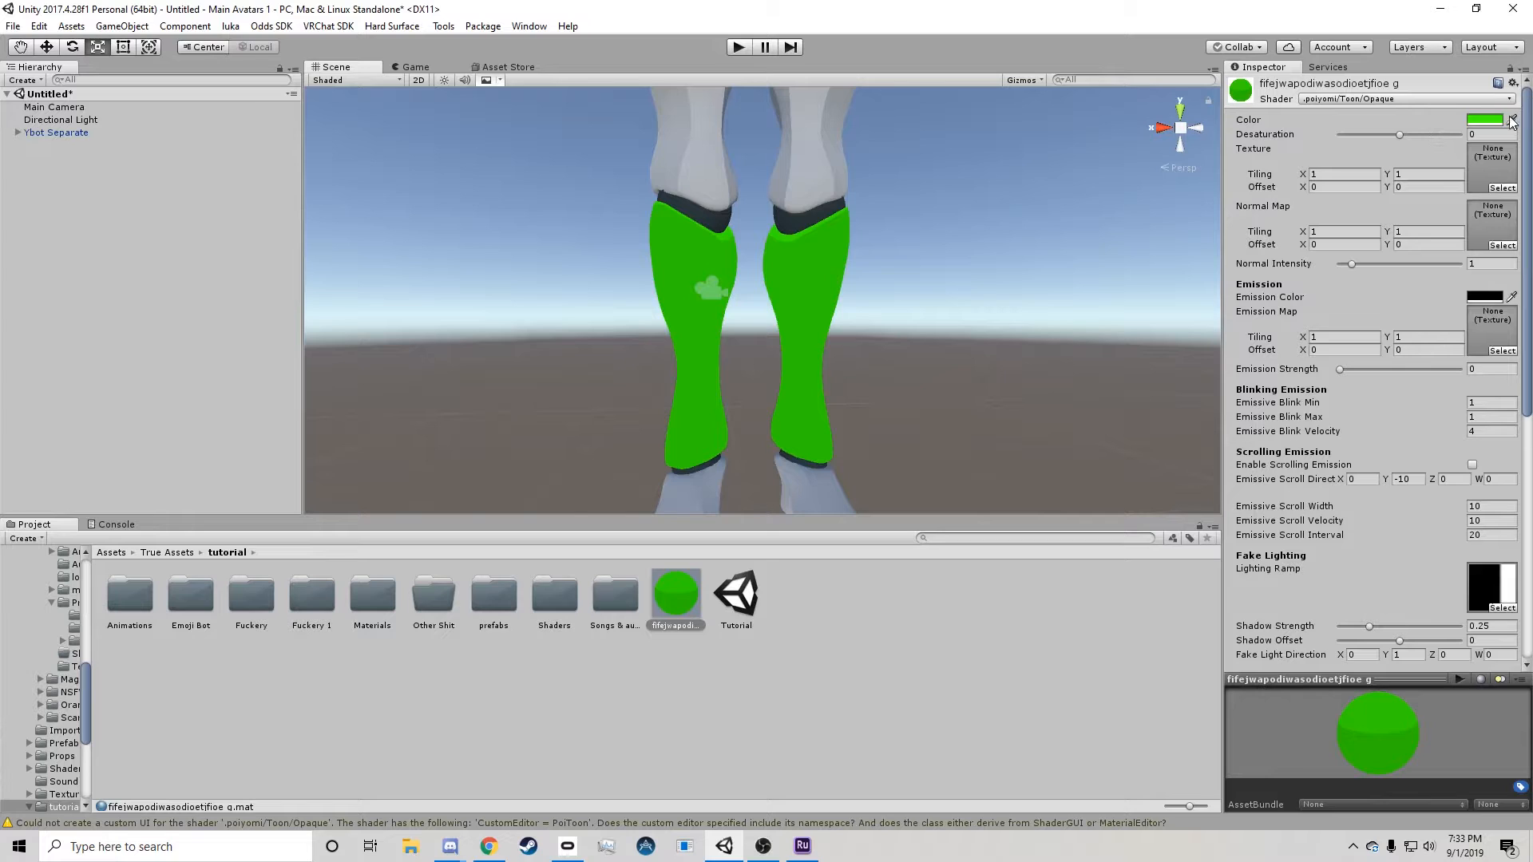
Set the leg material's base color to red (FF0000FF) and its emission color to blue (0037FFFF).
left_click(1484, 119)
left_click_drag(164, 133, 153, 11)
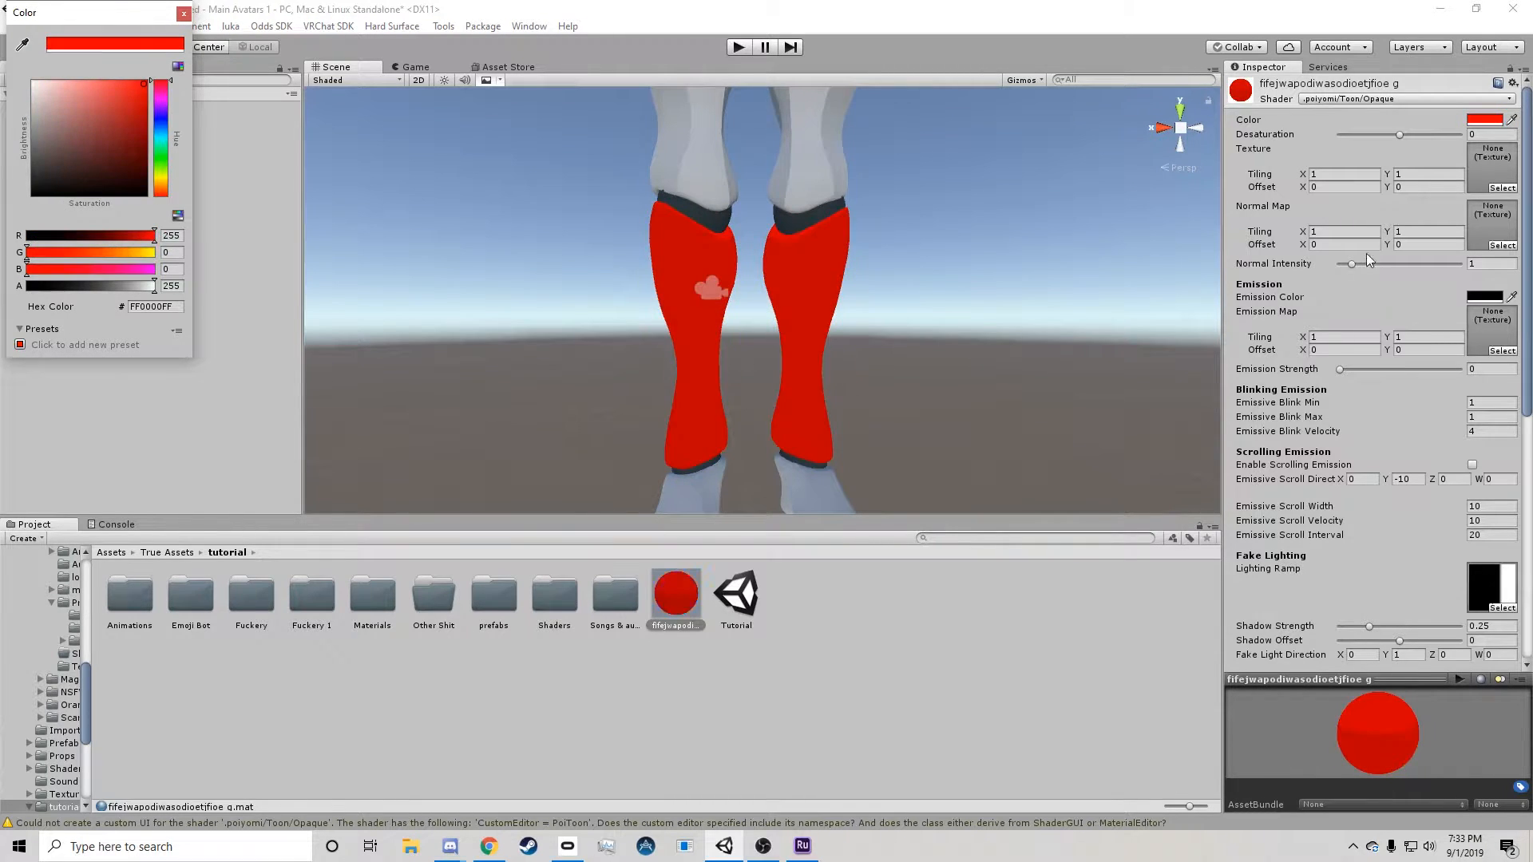
left_click(1479, 296)
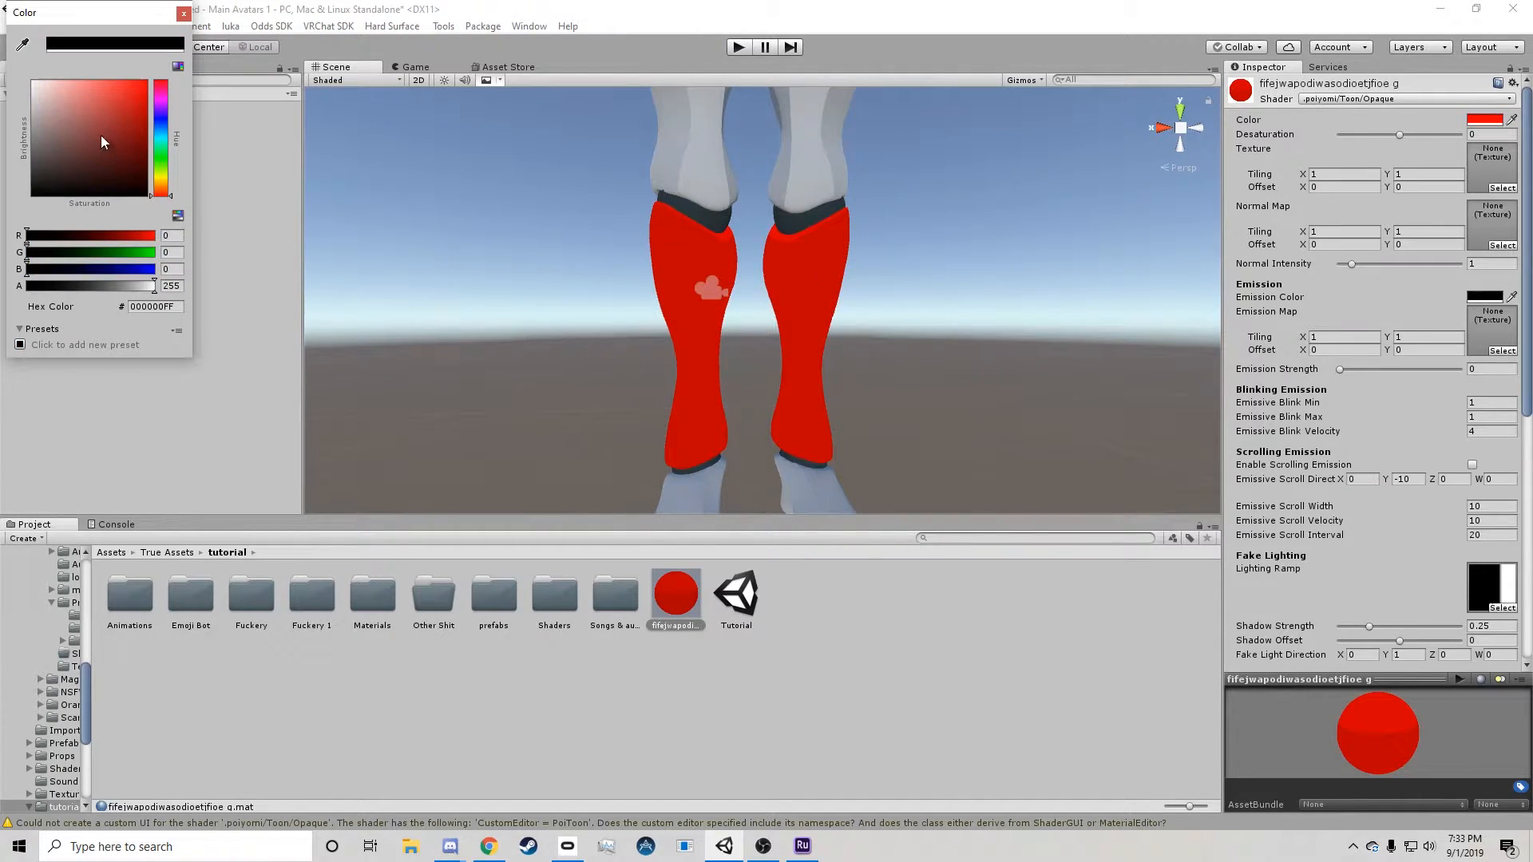
left_click_drag(98, 136, 181, 87)
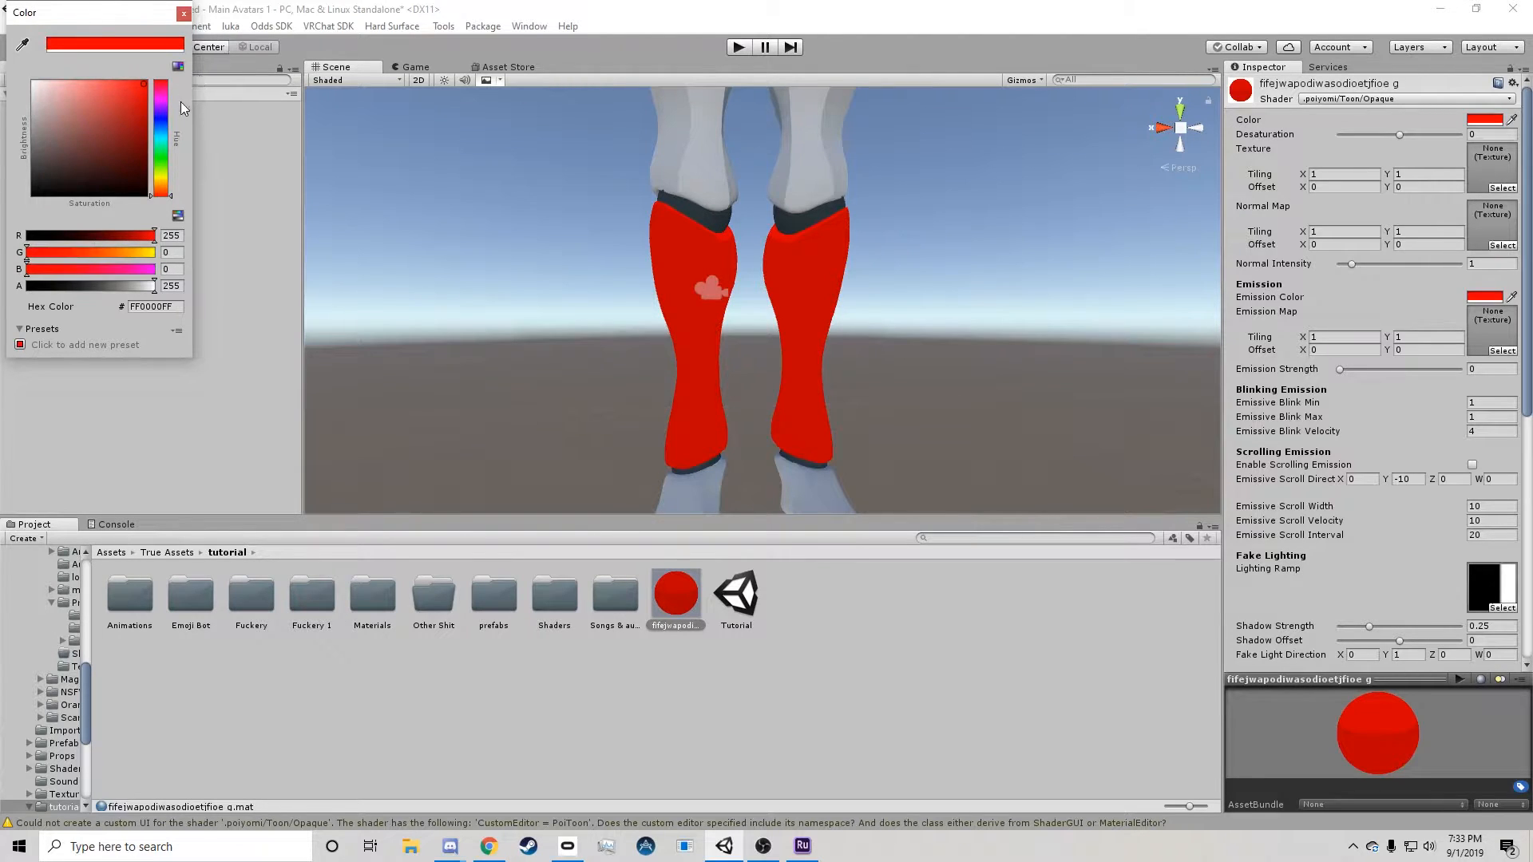
left_click(165, 123)
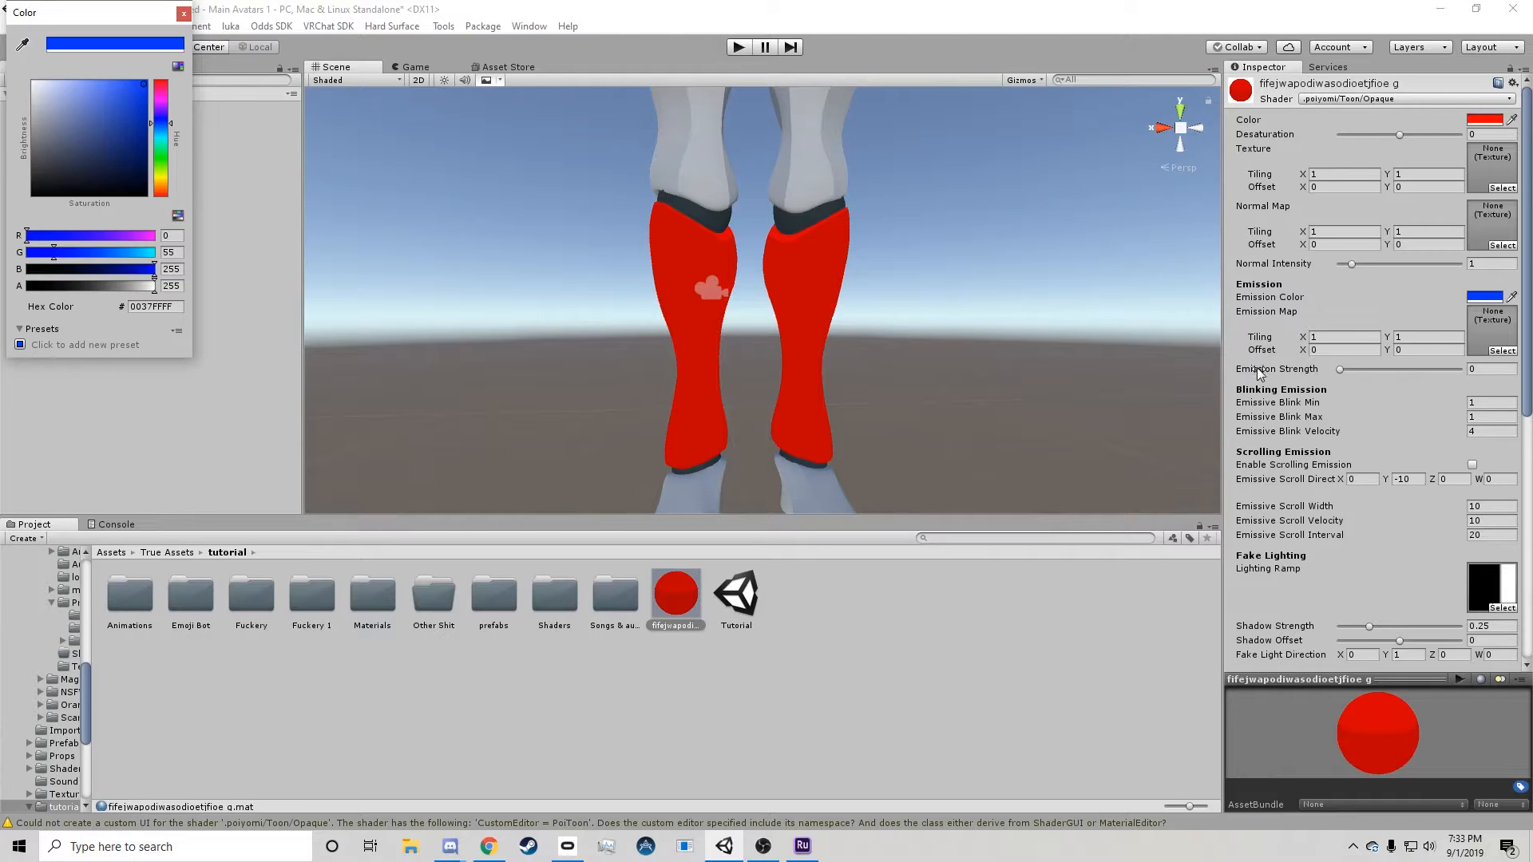
Set the leg material's emission strength to 6.1 and enable scrolling emission.
left_click(1339, 369)
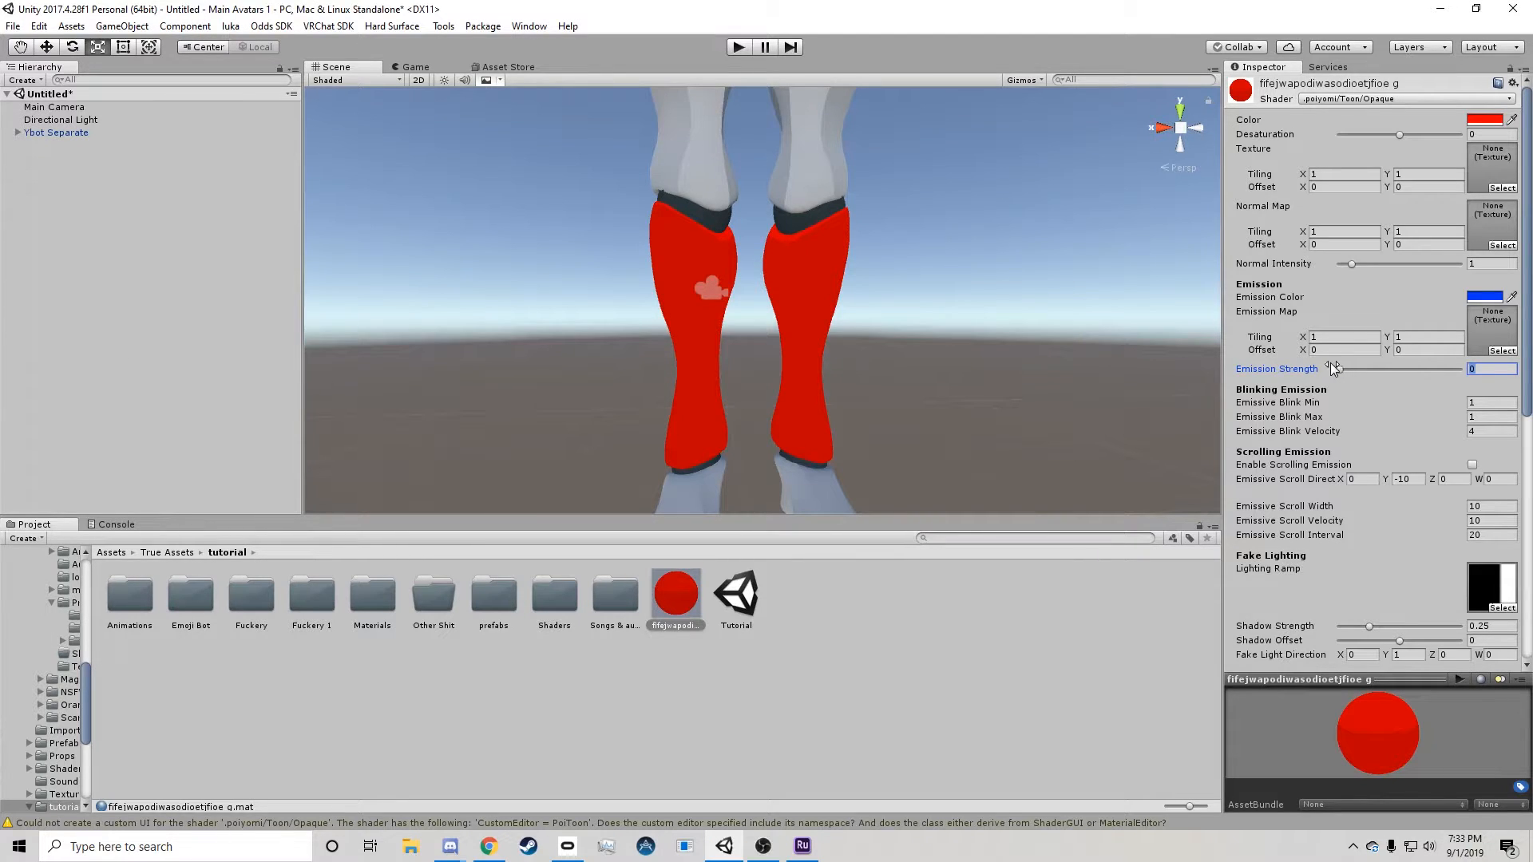
left_click_drag(1340, 369, 1498, 372)
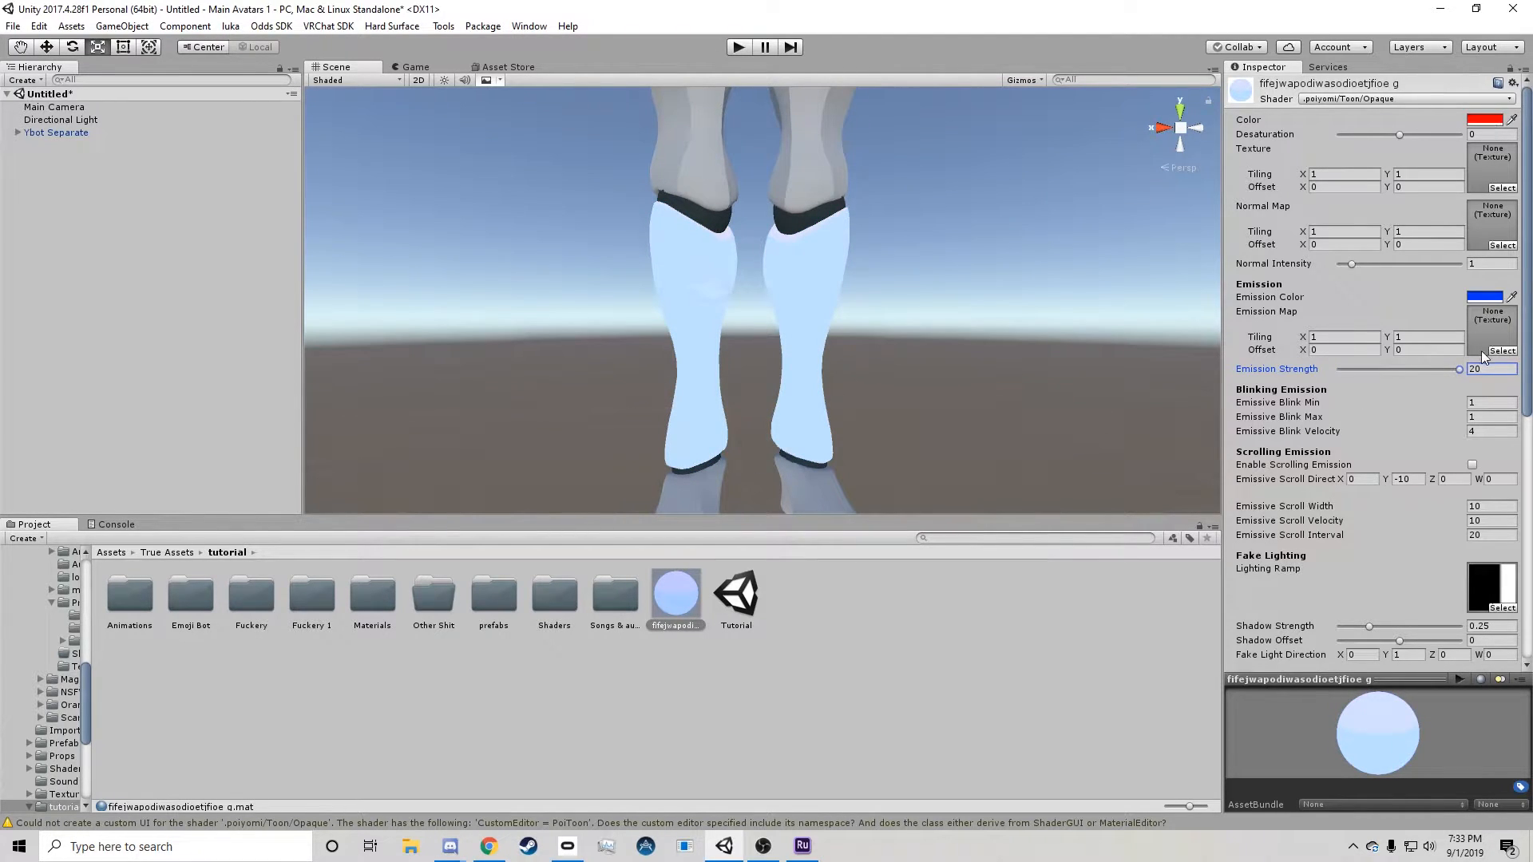
left_click_drag(1449, 368, 1377, 385)
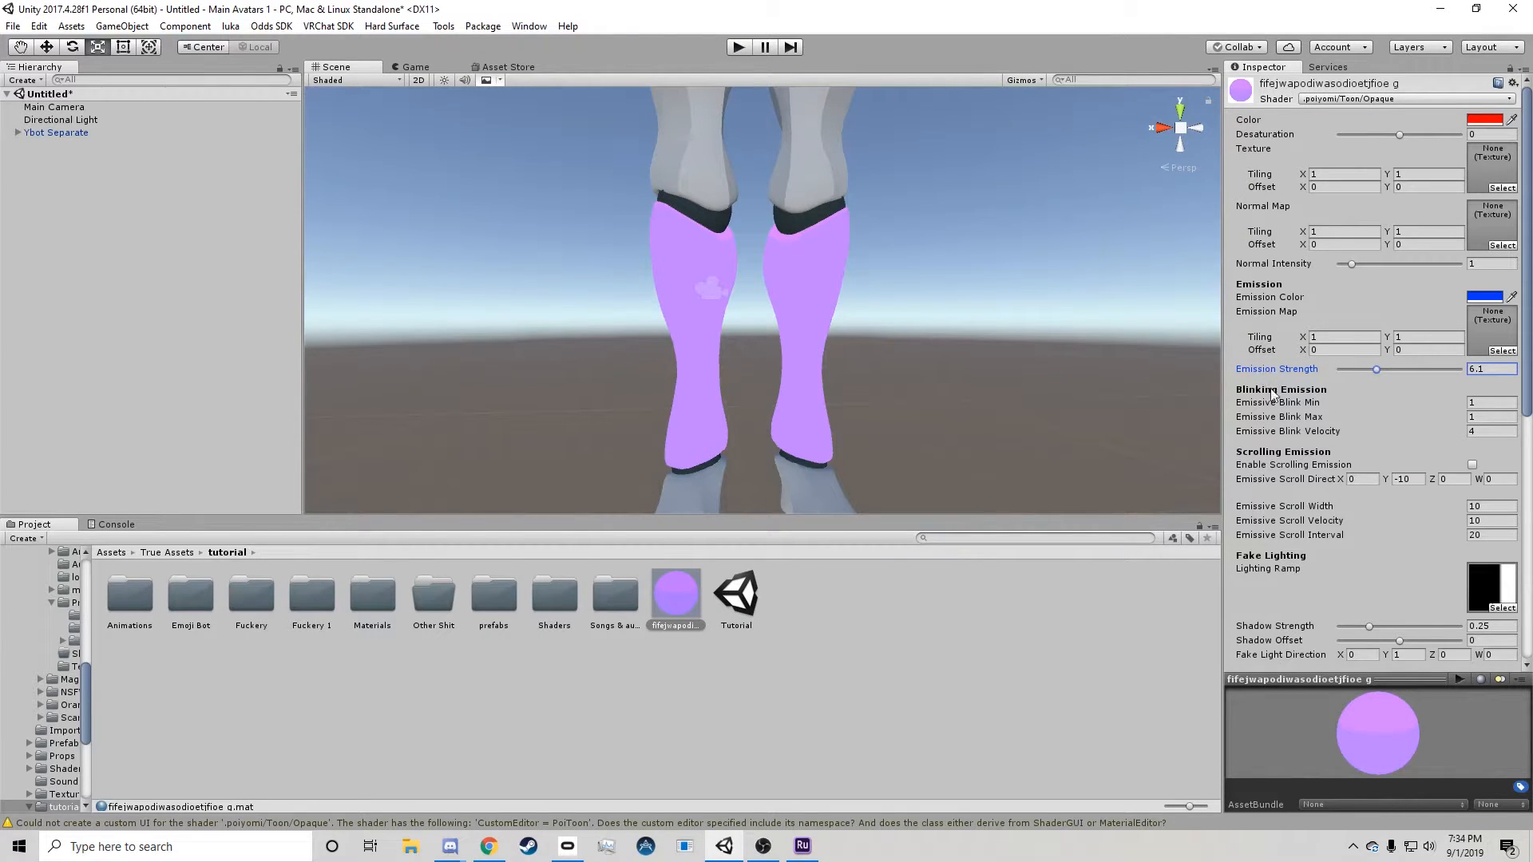
left_click(1473, 466)
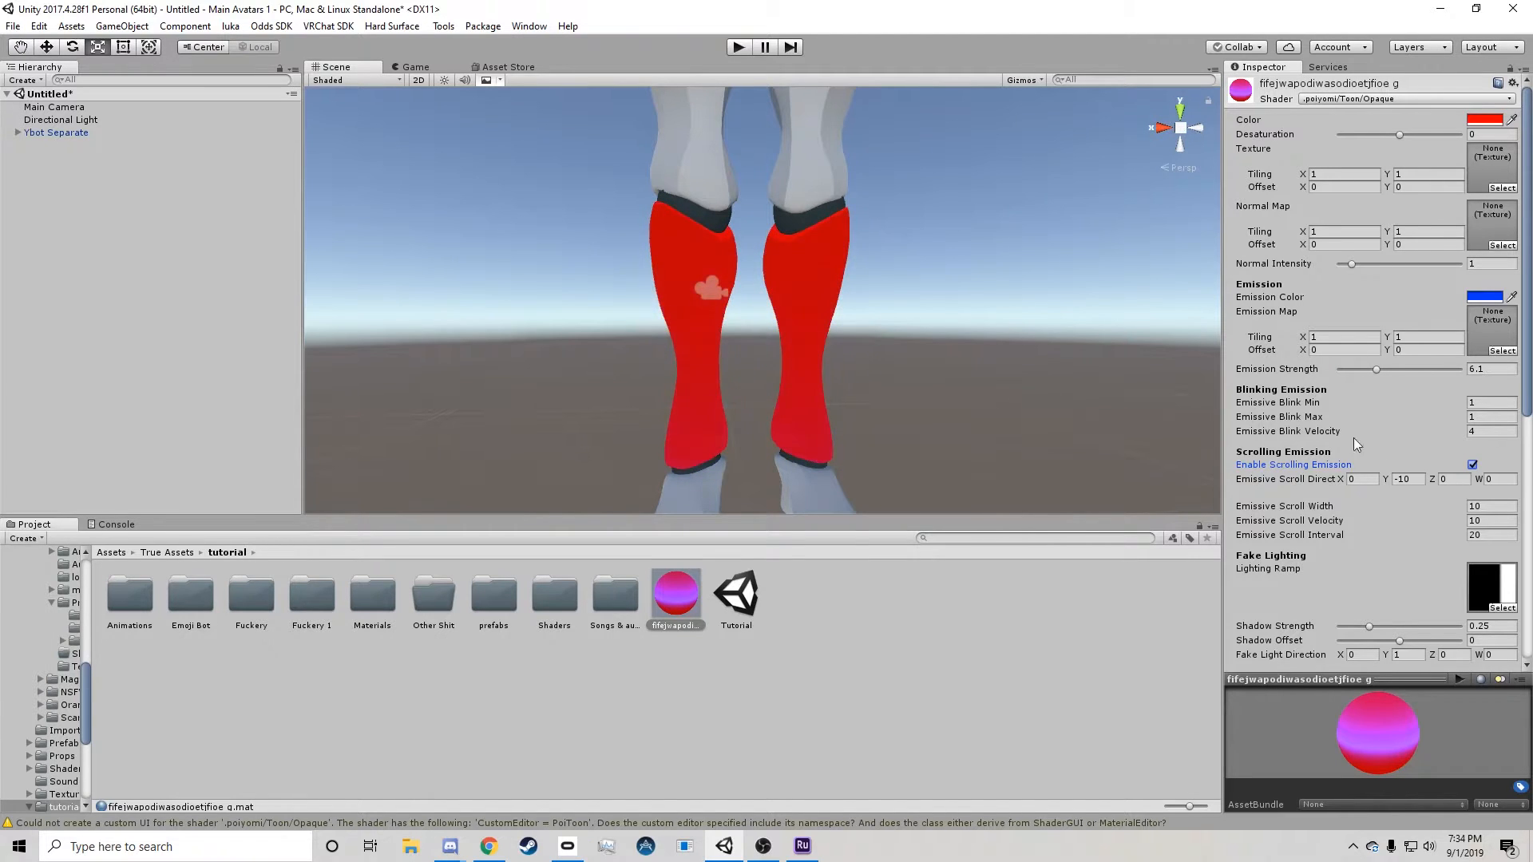
scroll(1380, 397, "down", 6)
scroll(1382, 416, "up", 6)
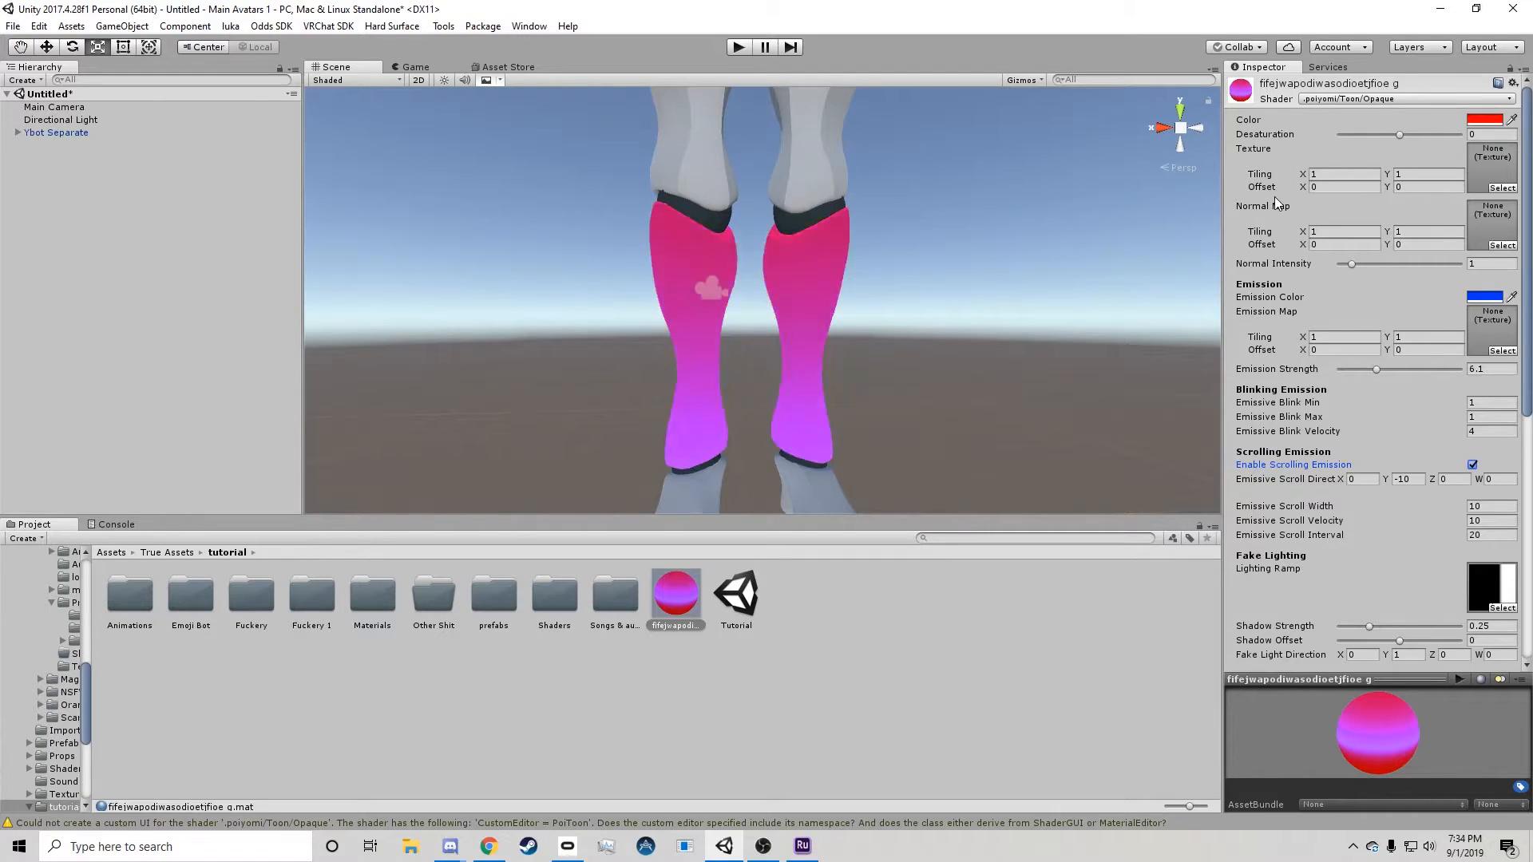
Assign the 7FX_NightMare_CreatureShader_04 image as the leg material's main texture.
left_click(1501, 188)
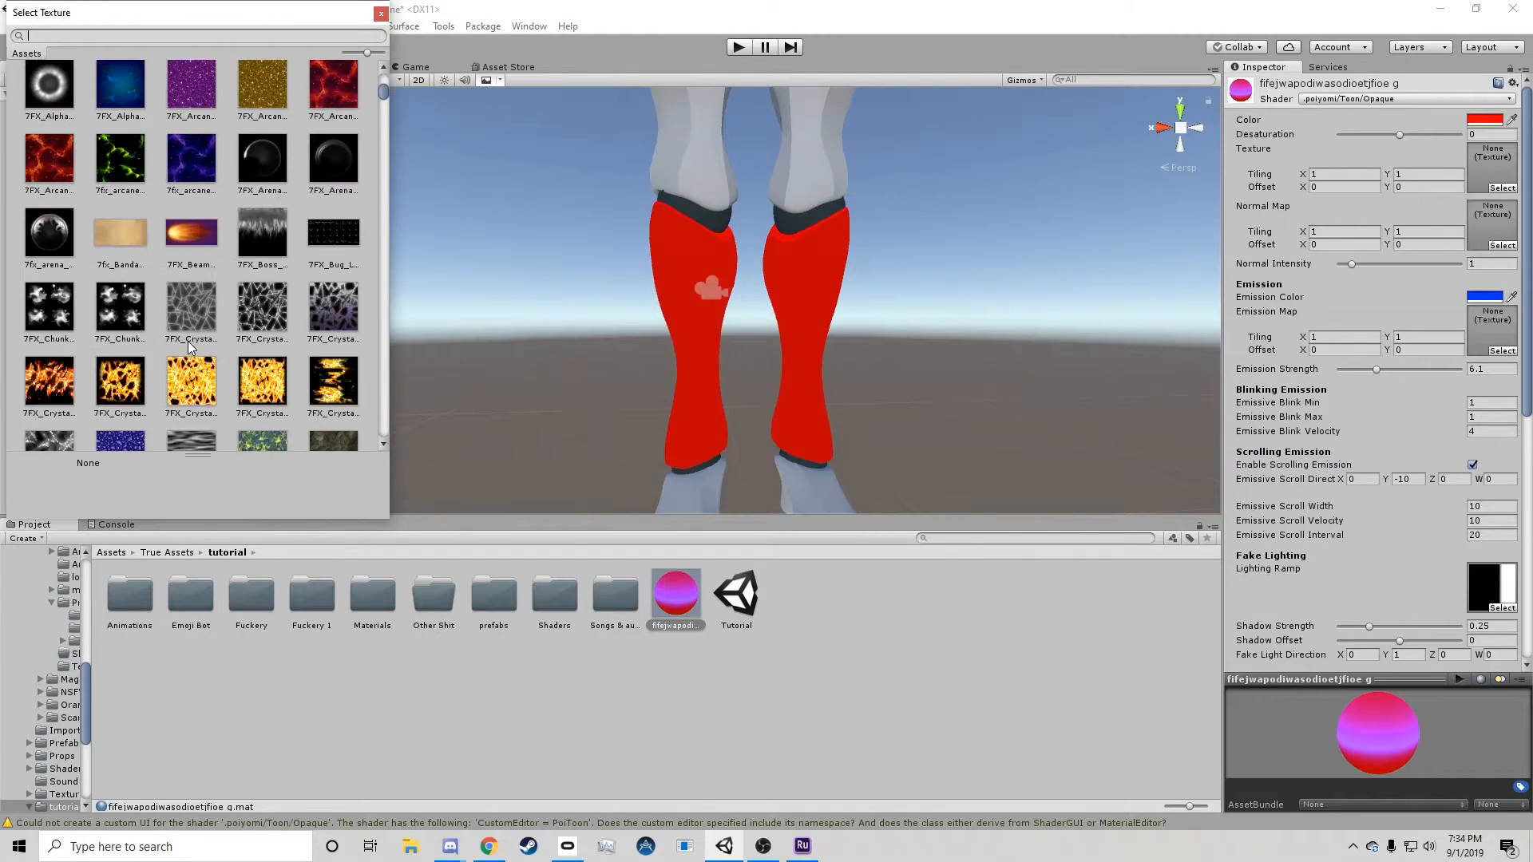
scroll(183, 349, "down", 10)
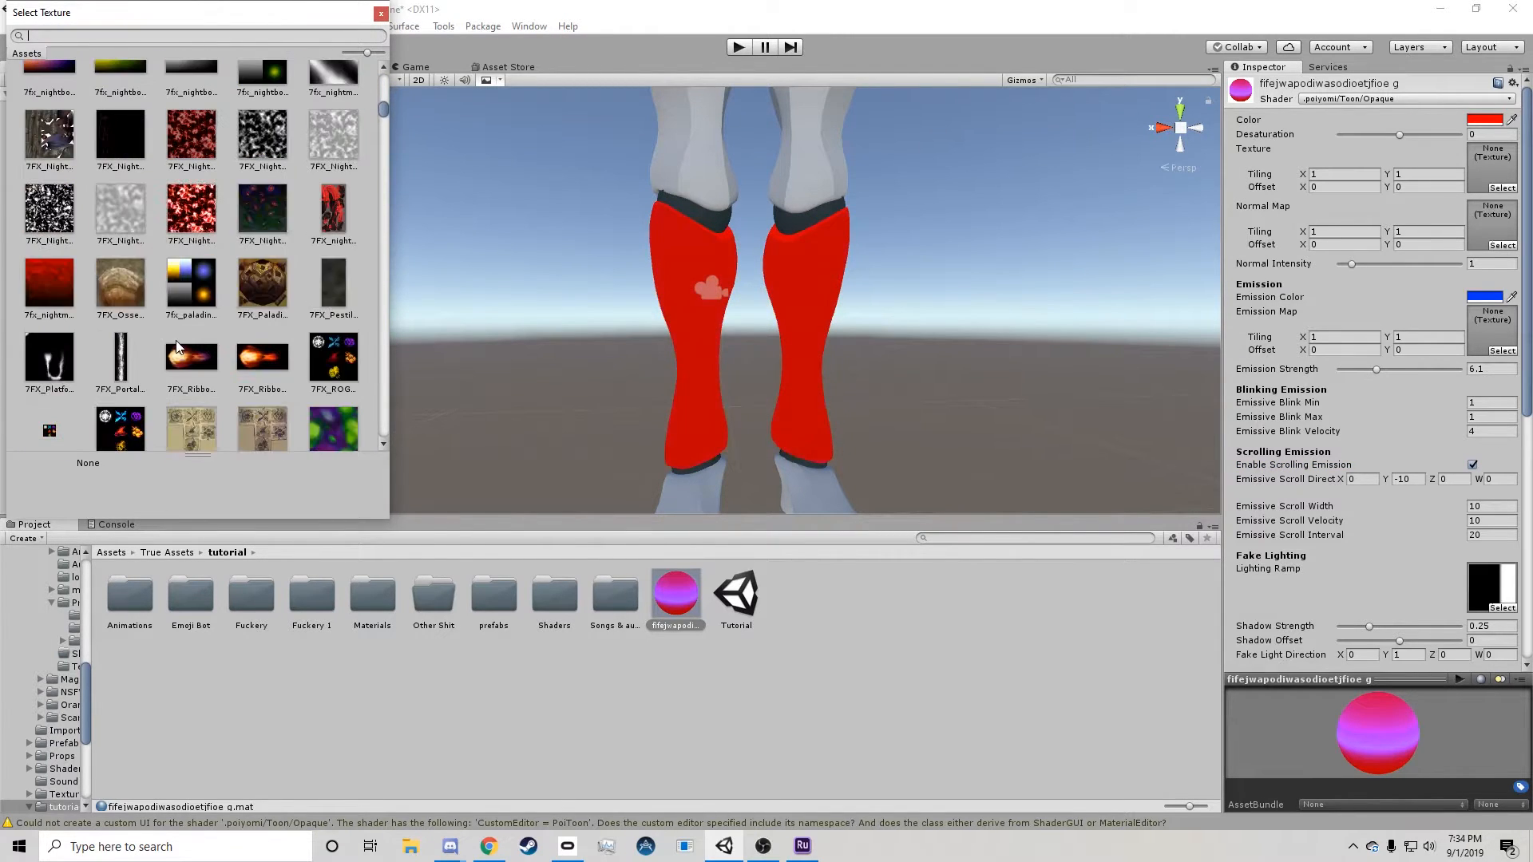
left_click(204, 218)
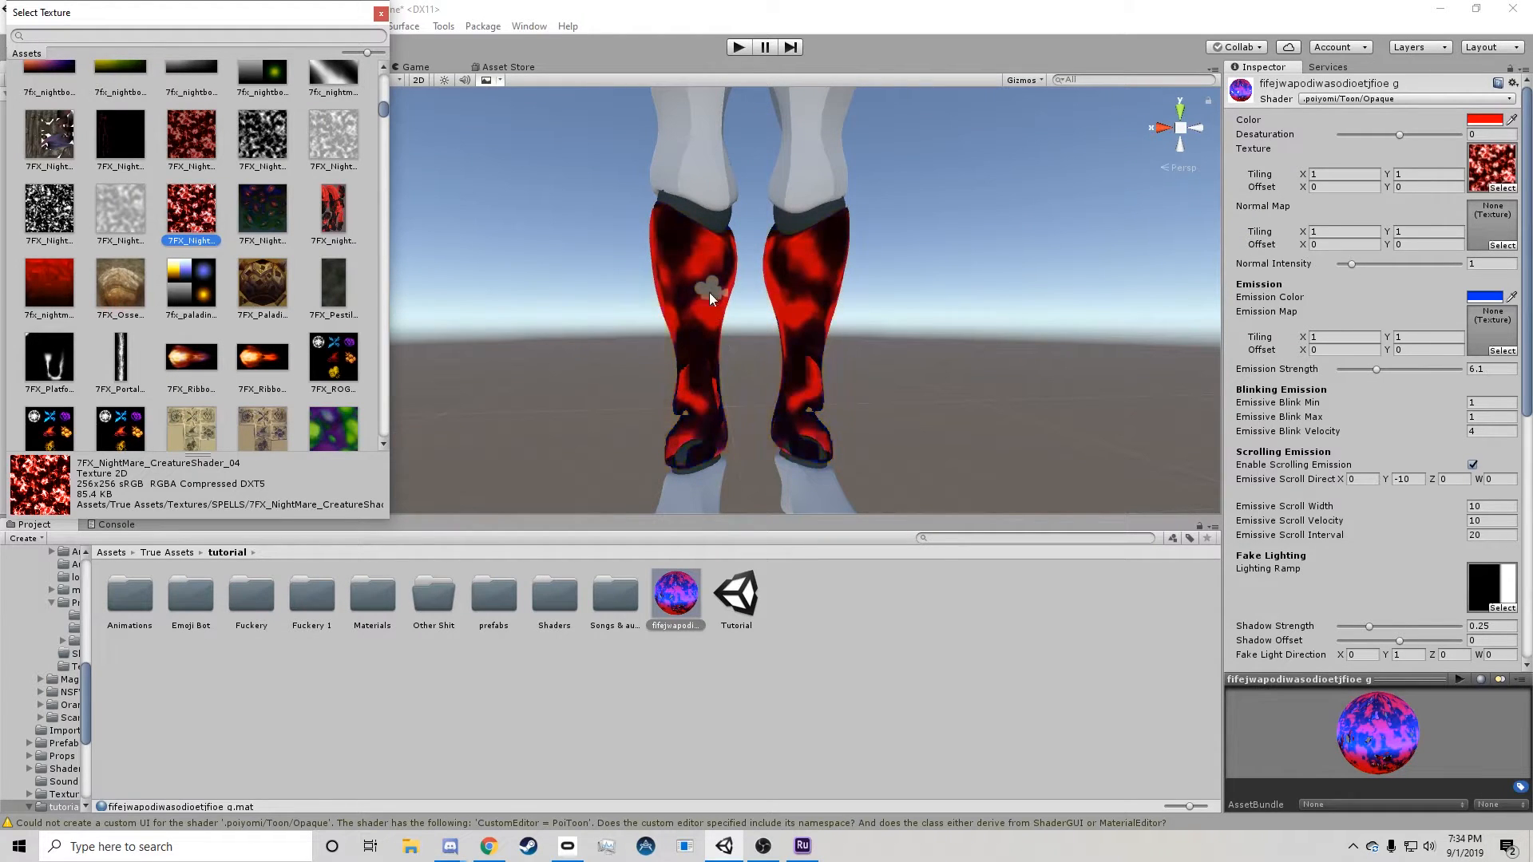
Set the main texture's tiling to 85 in both X and Y and inspect the legs up close.
left_click(1343, 175)
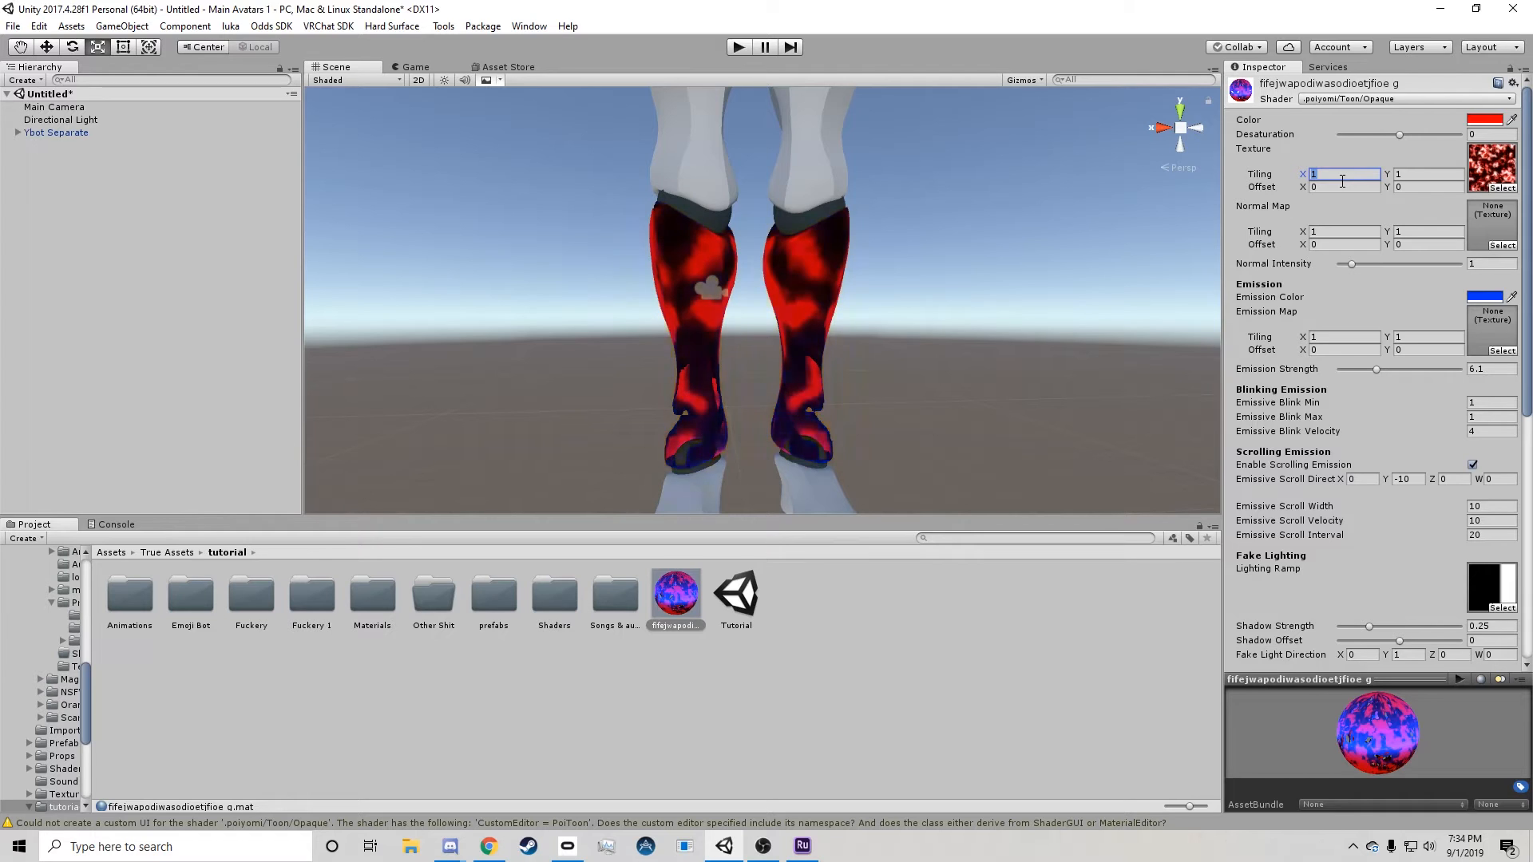
type("85")
key("Tab")
type("5")
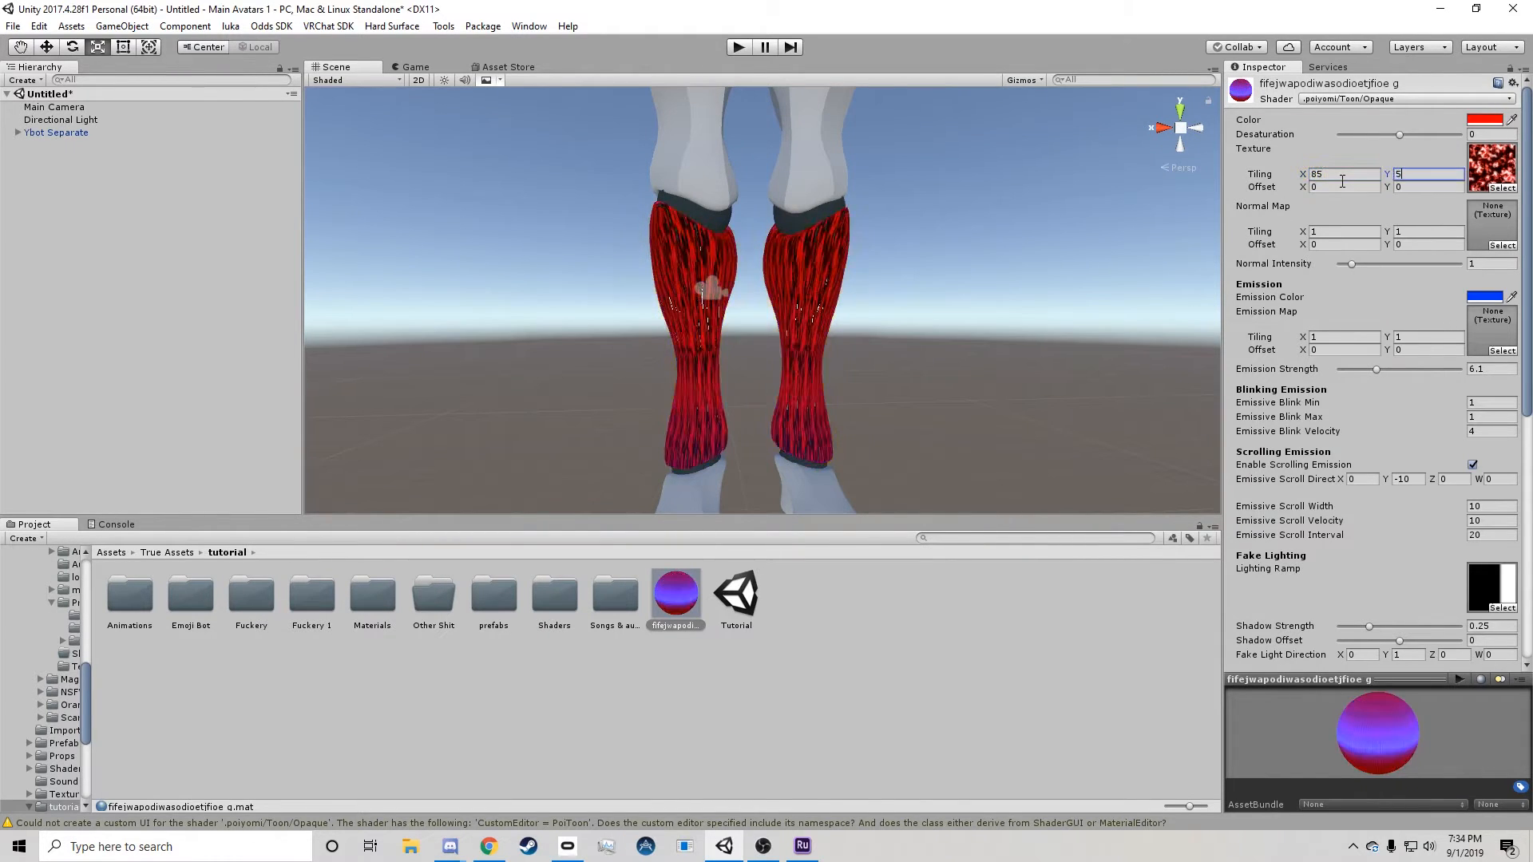
key("BackSpace")
type("85")
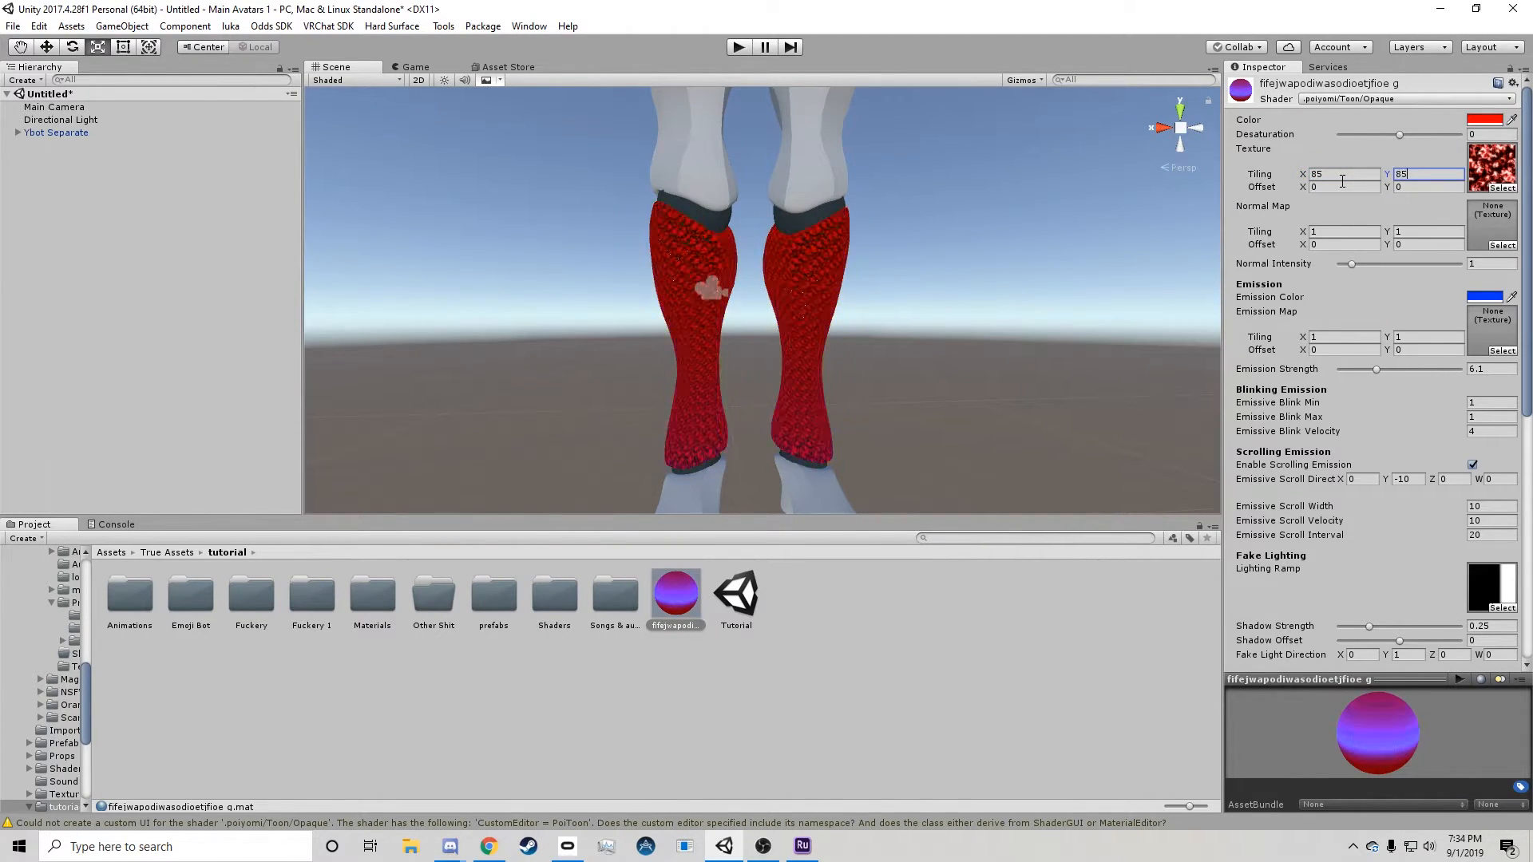
scroll(766, 271, "up", 5)
right_click_drag(766, 271, 836, 222)
scroll(827, 179, "down", 6)
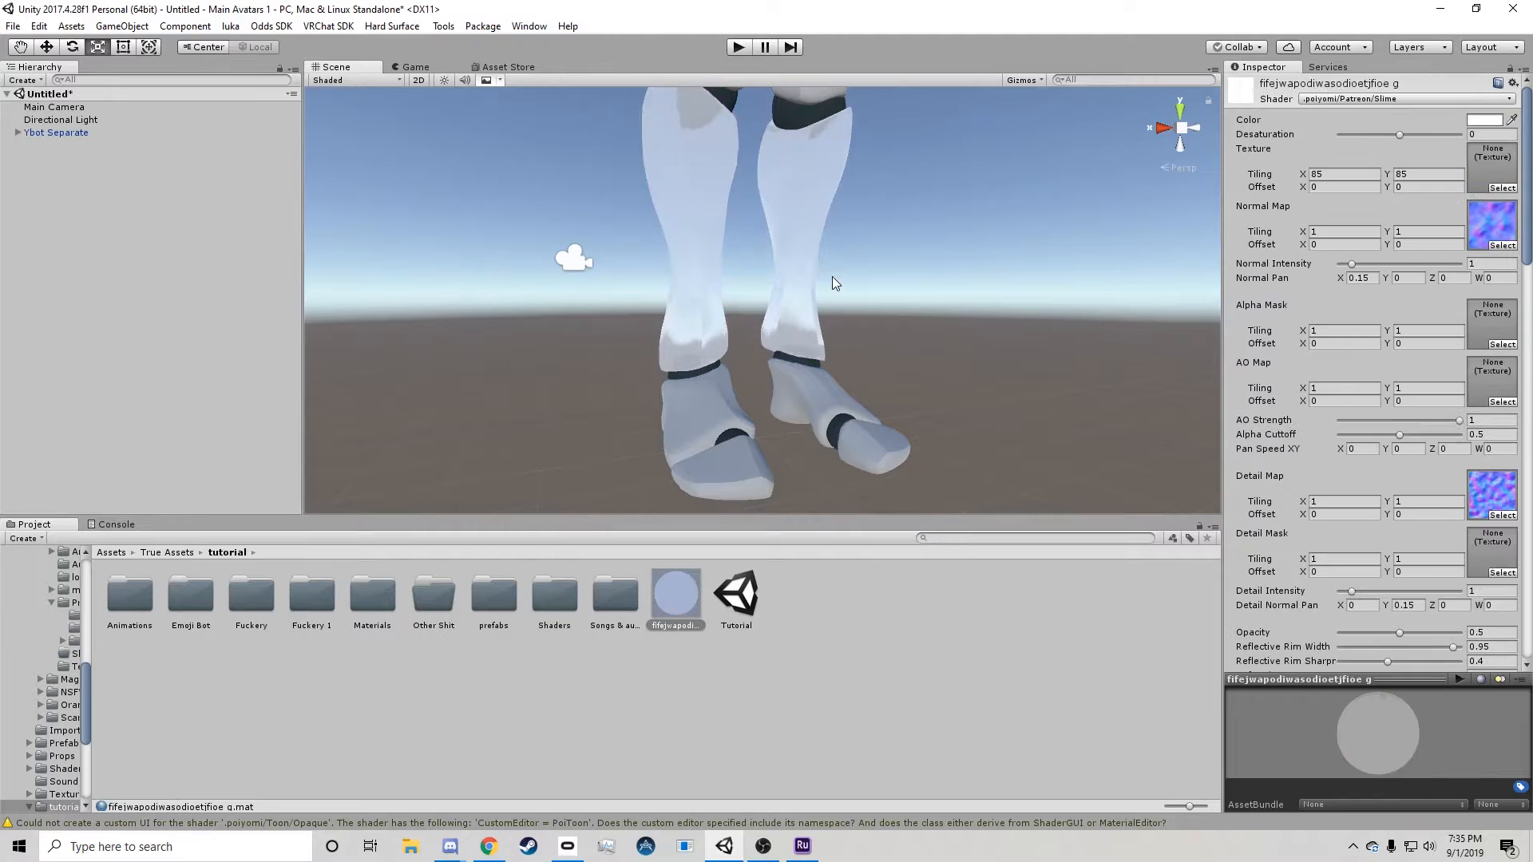
Try adjusting the emission of the leg material's FX/Gem shader and leave it at 0.
mouse_move(736, 246)
middle_mouse_down()
mouse_move(784, 280)
mouse_move(727, 266)
mouse_move(741, 258)
middle_mouse_up()
scroll(741, 258, "down", 3)
scroll(741, 257, "up", 6)
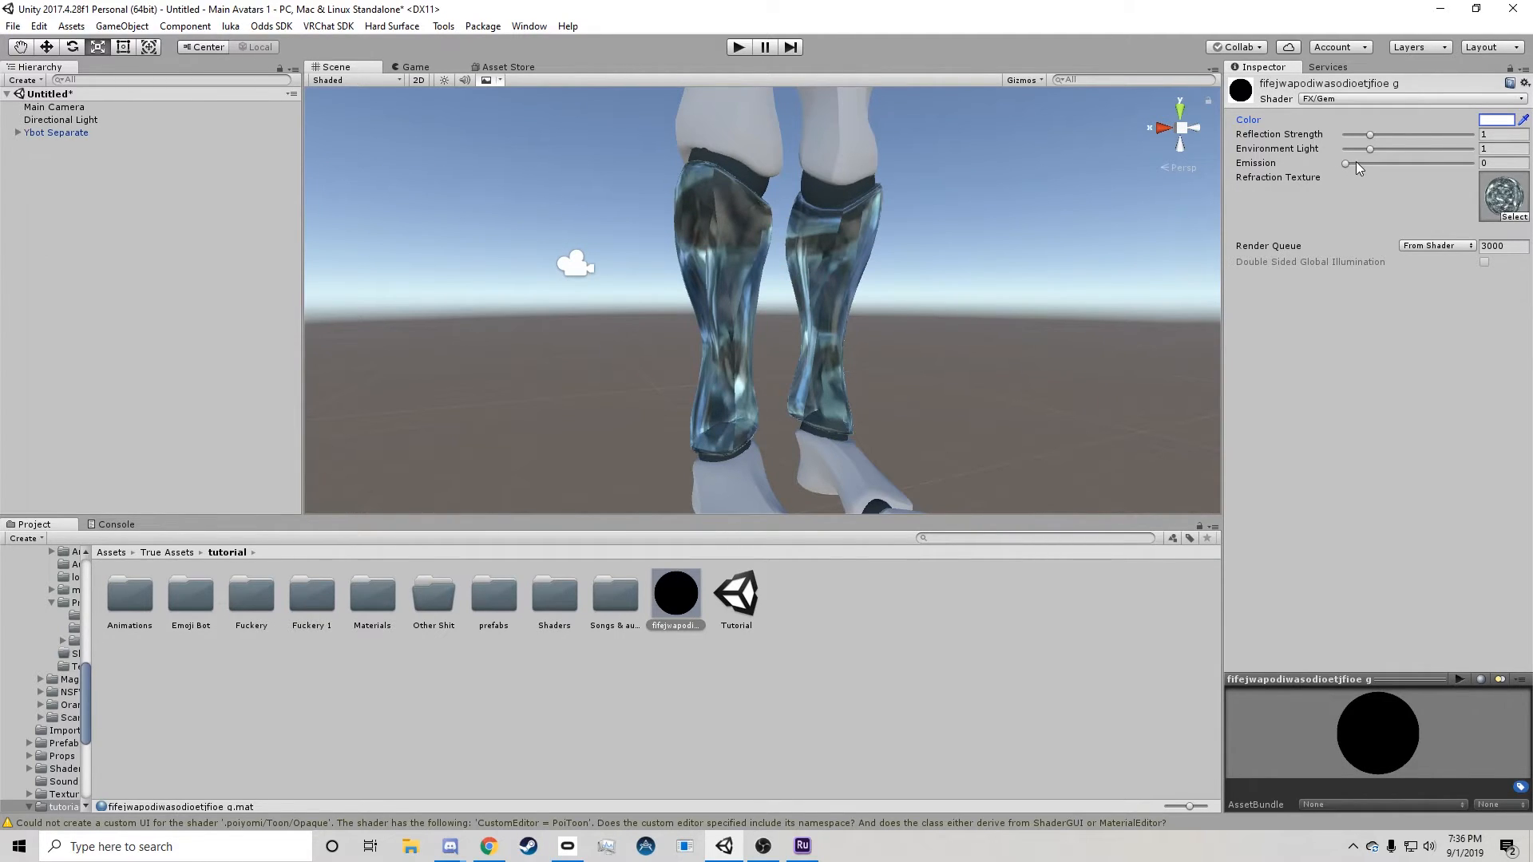
mouse_move(1346, 165)
left_mouse_down()
mouse_move(1464, 160)
mouse_move(1344, 178)
left_mouse_up()
Add a 3D sphere to the scene and scale it uniformly to about 40 so that it encloses the avatar.
scroll(808, 229, "down", 10)
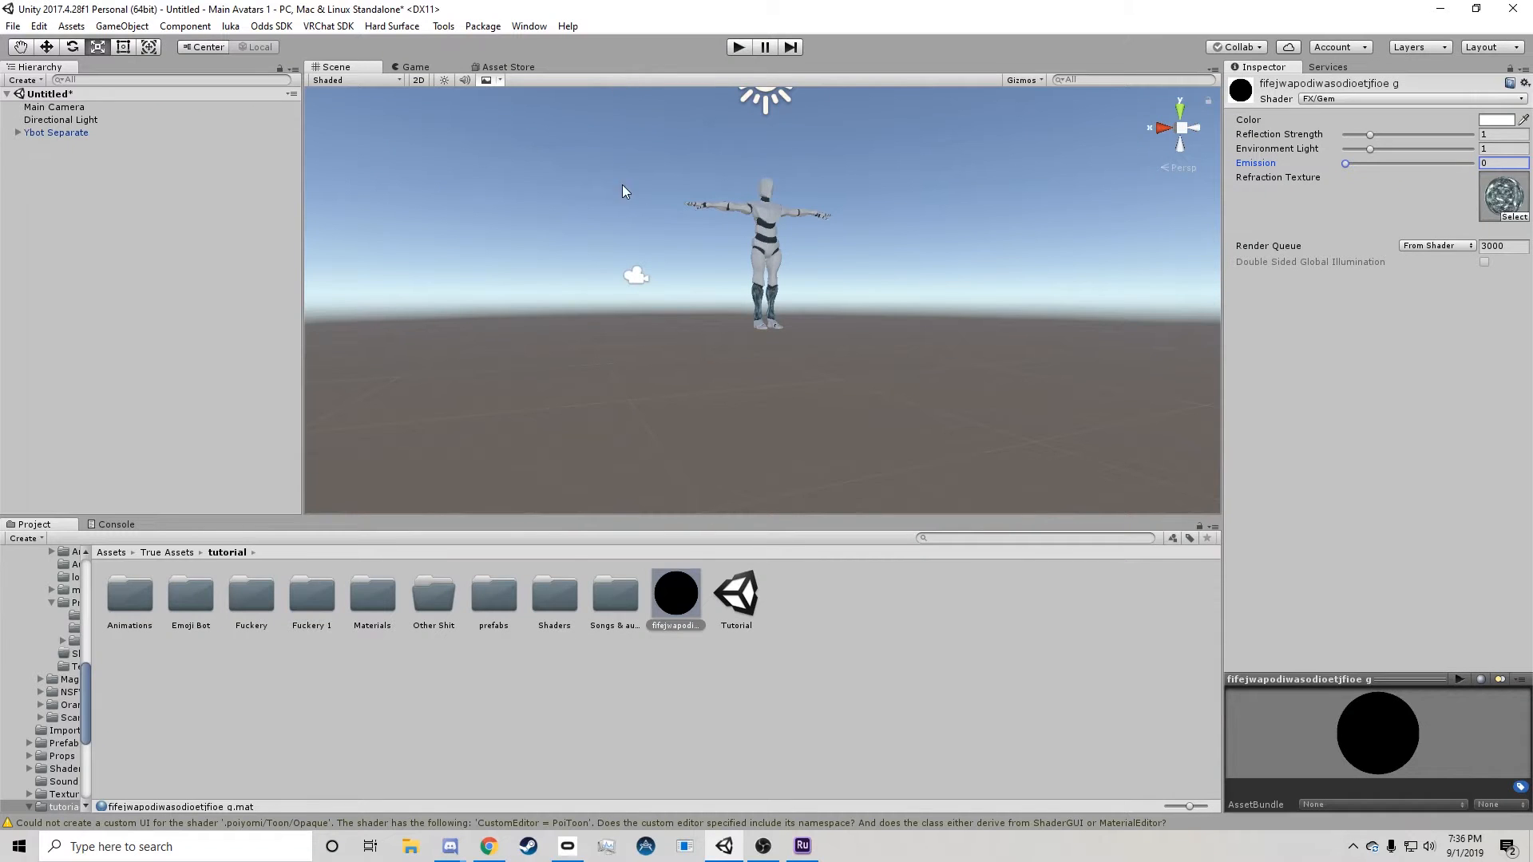
right_click(160, 209)
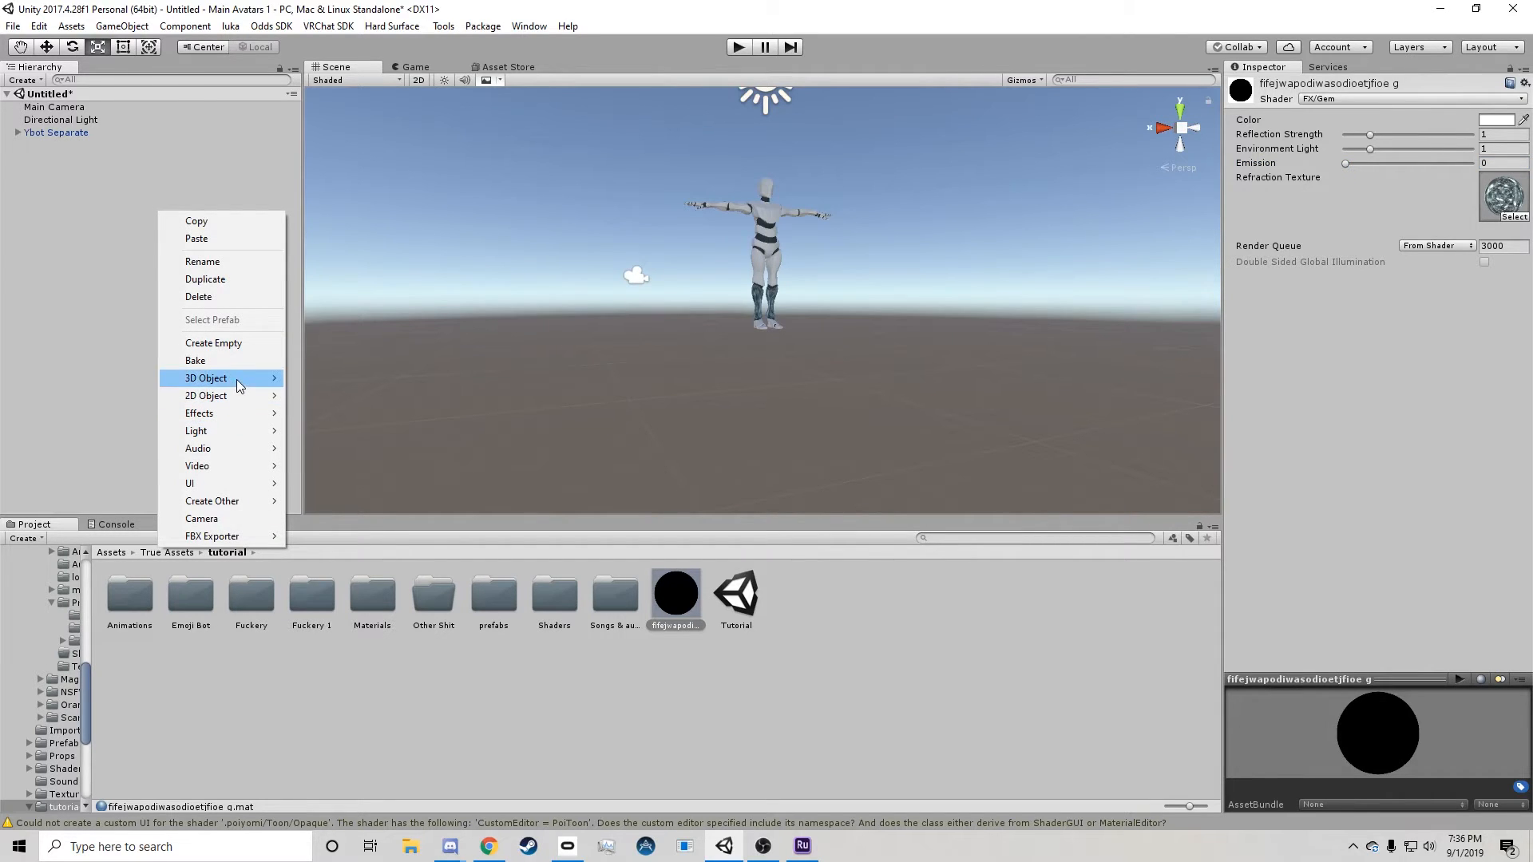
mouse_move(236, 380)
left_click(320, 397)
middle_click_drag(742, 261, 605, 320)
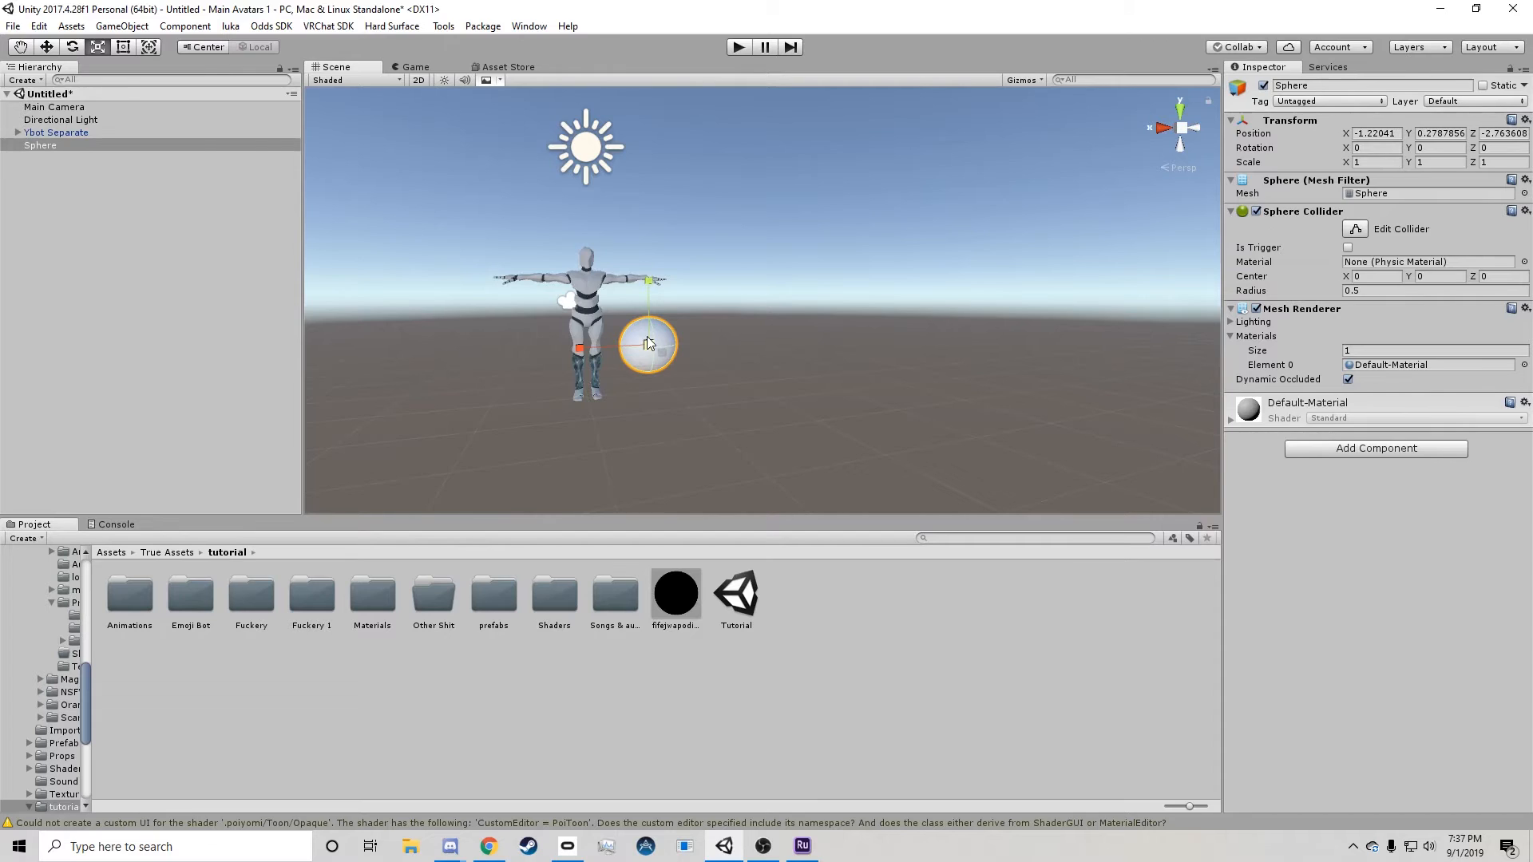
left_click_drag(647, 337, 716, 285)
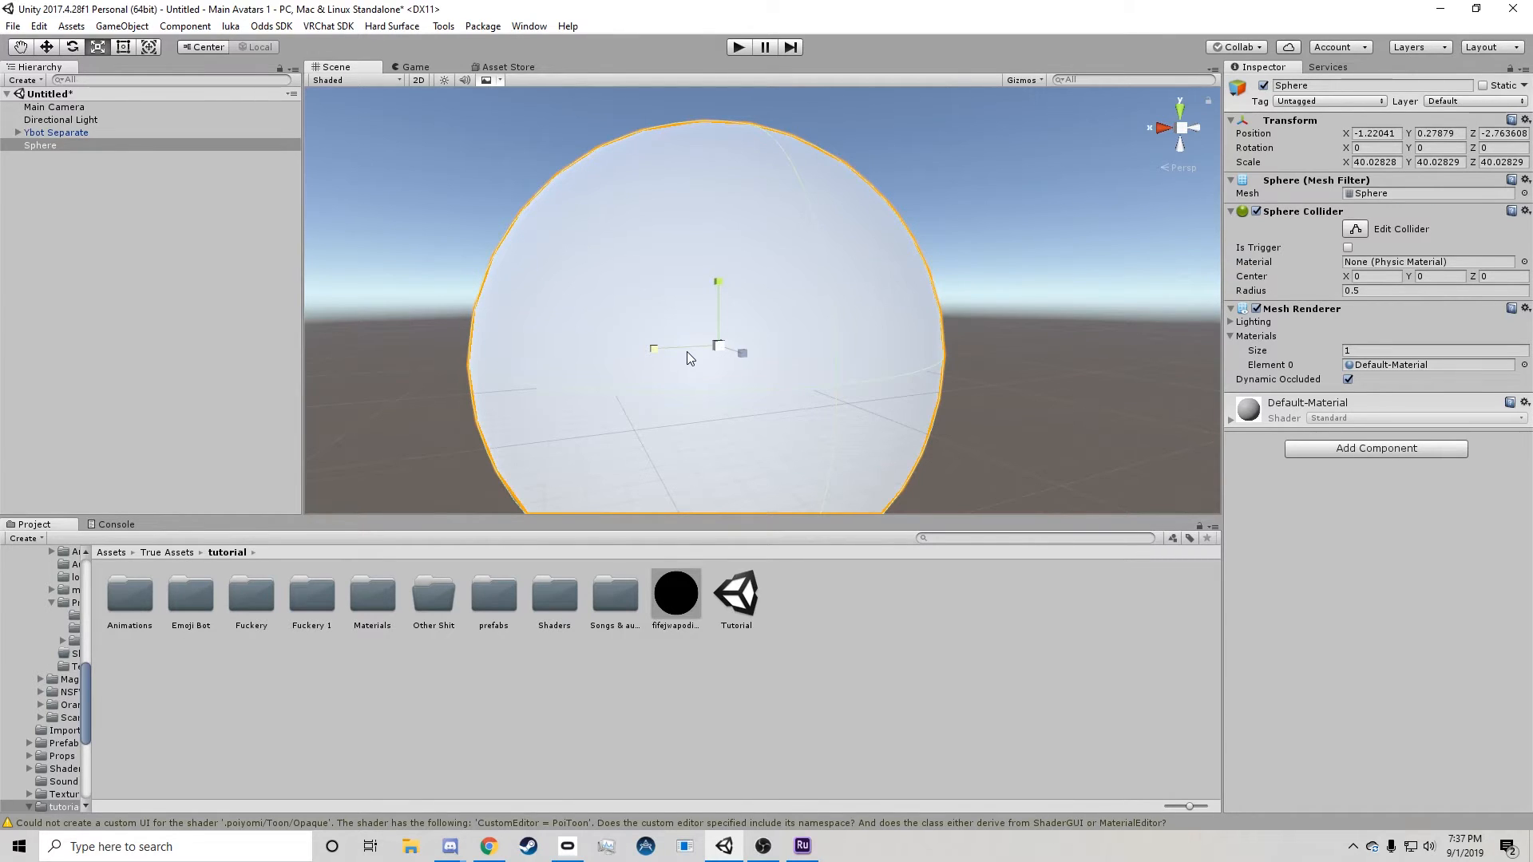
left_click(602, 433)
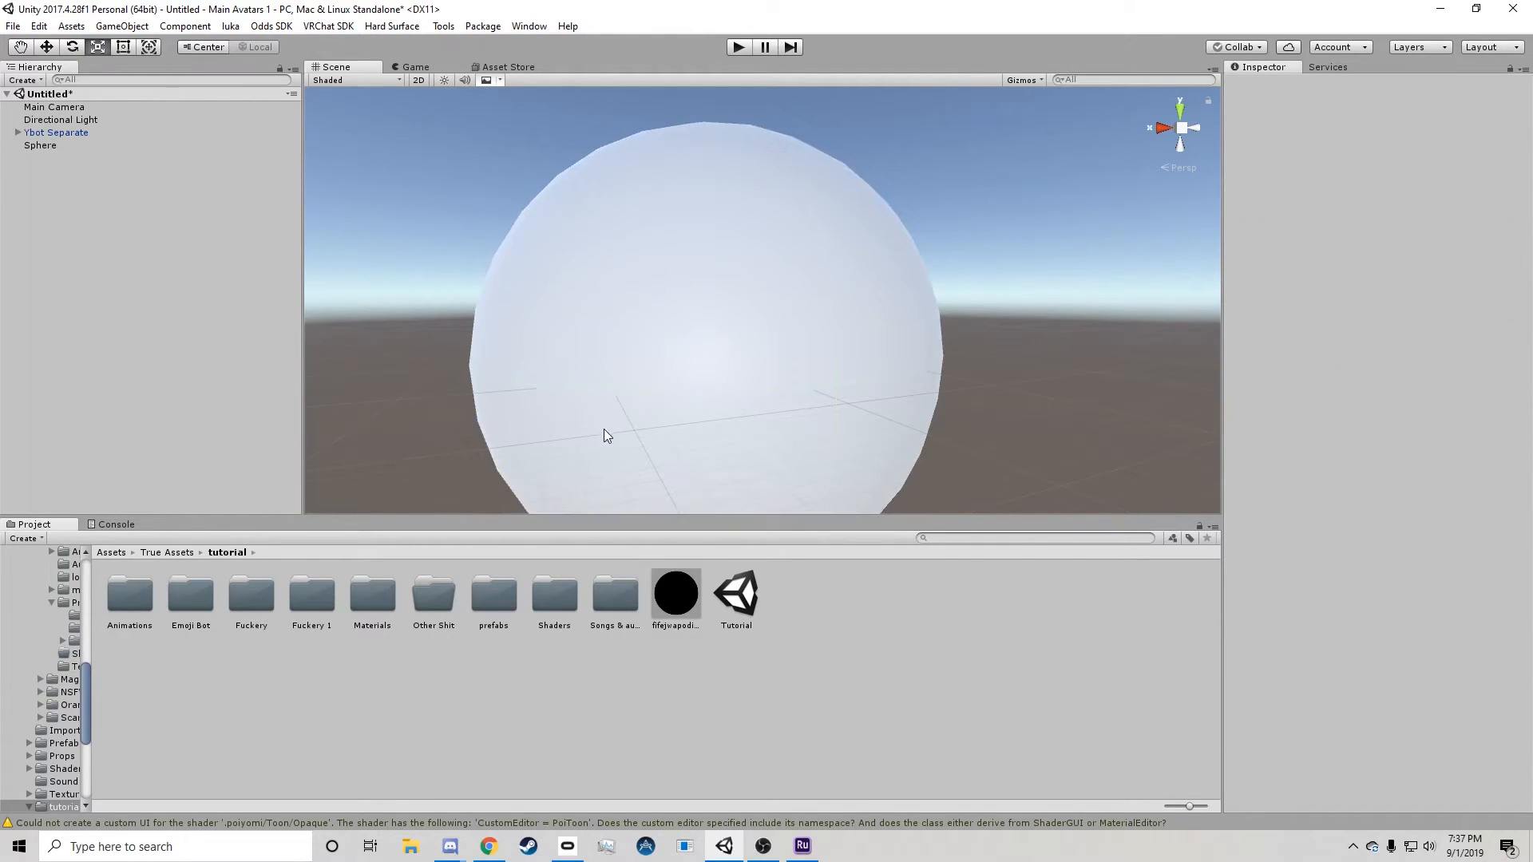
Create a second material named Y in the tutorial folder and select it for editing.
right_click(847, 621)
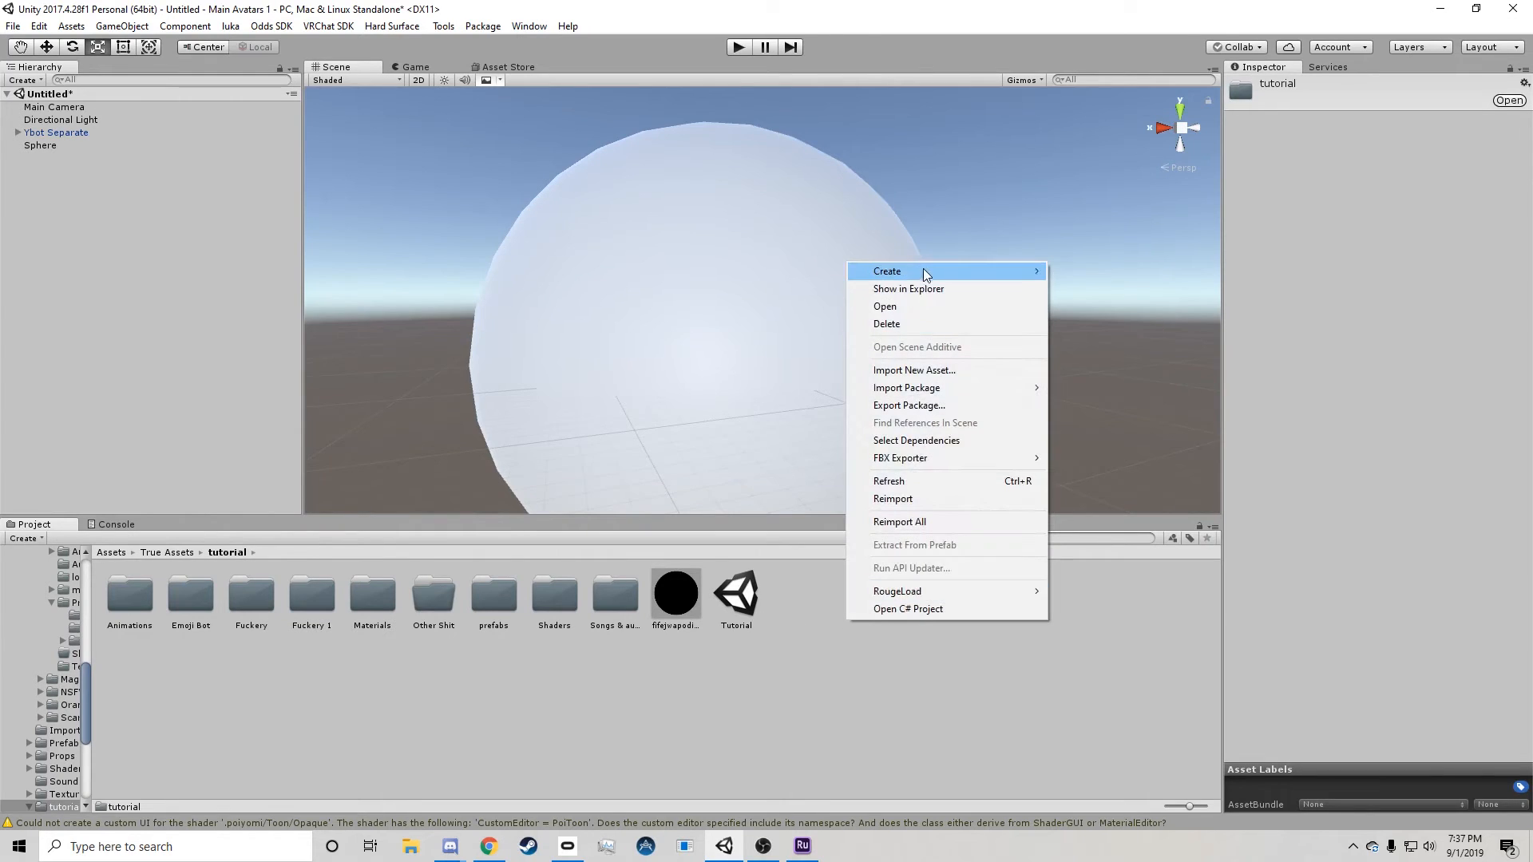
mouse_move(922, 270)
left_click(1088, 477)
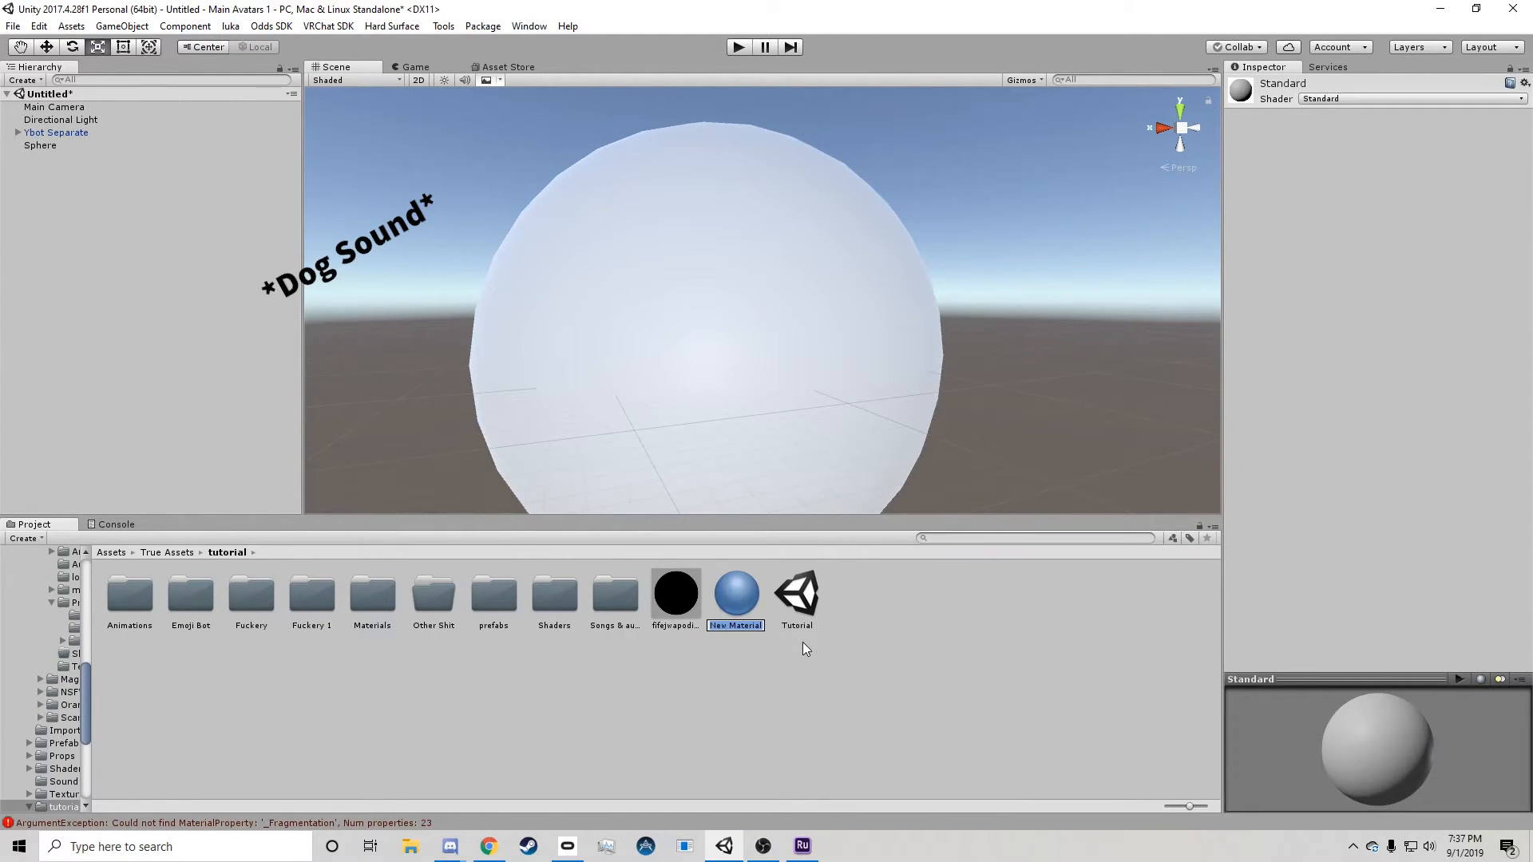
type("Y")
key("Return")
left_click(1116, 594)
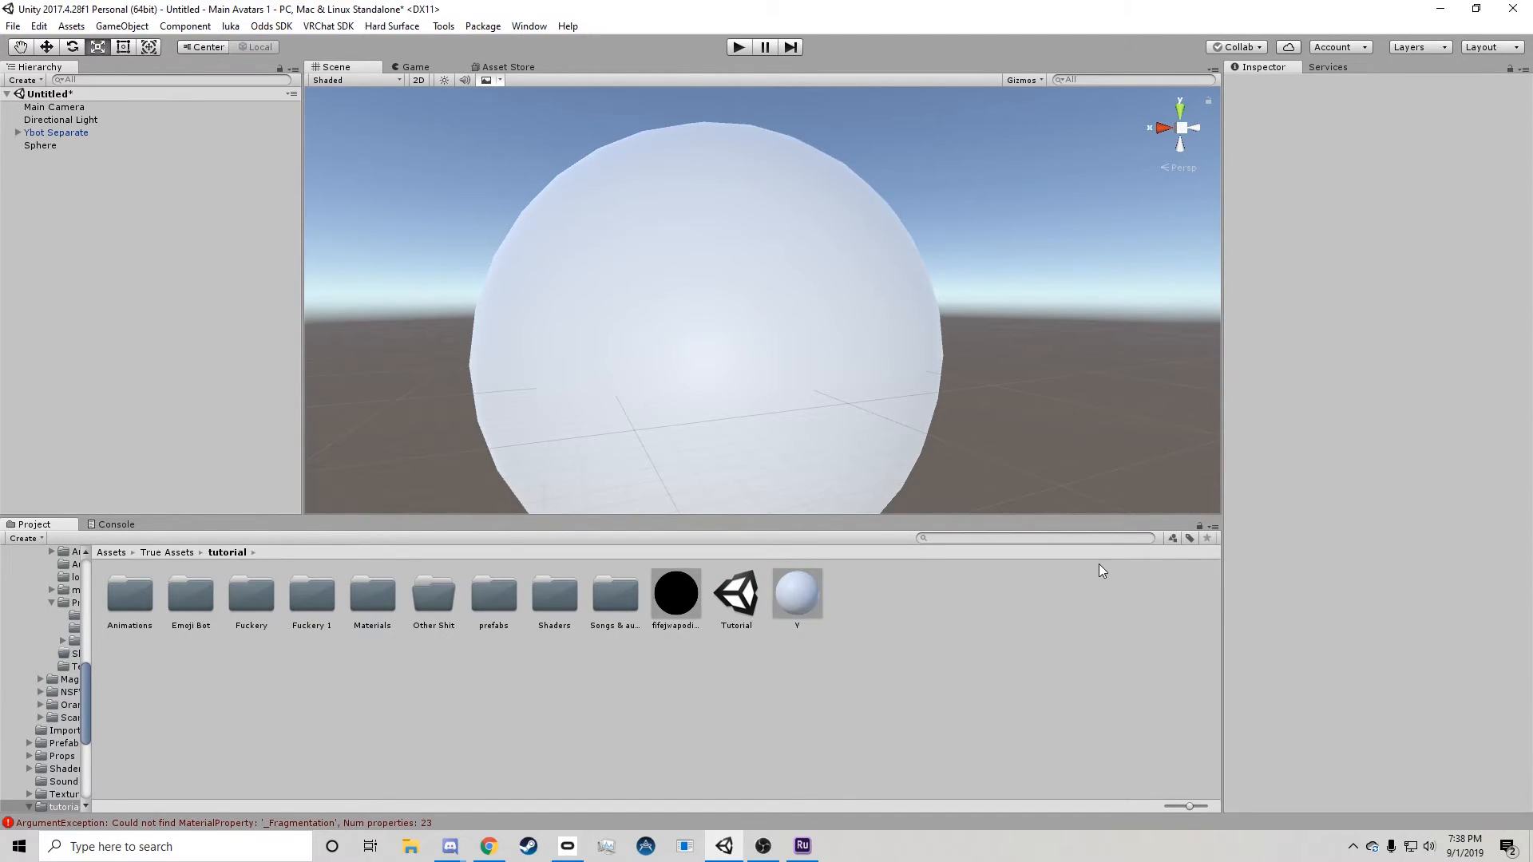
left_click(795, 603)
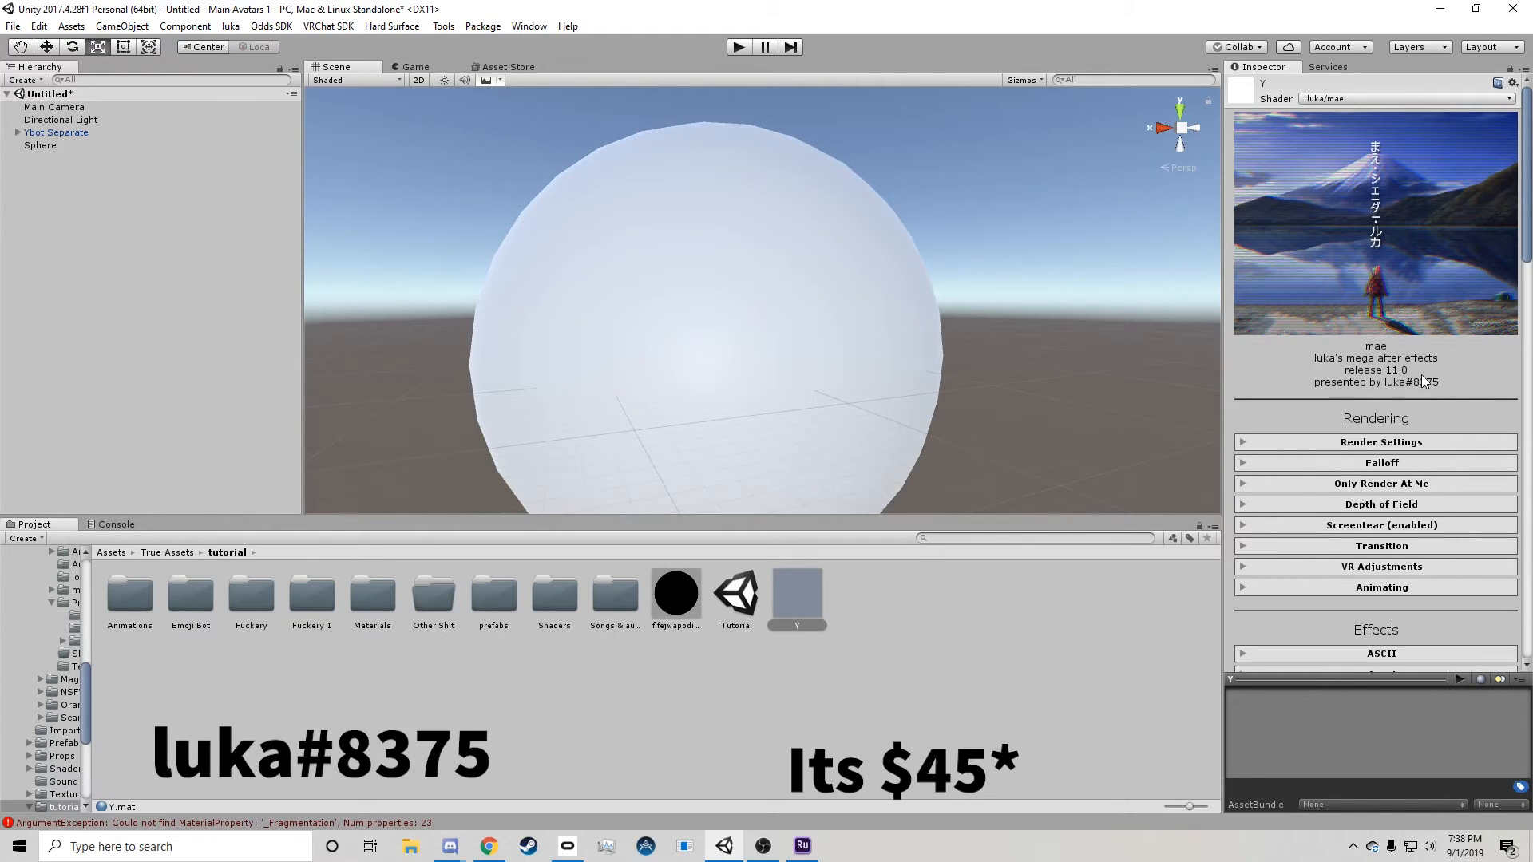
Apply the Y material with its !luka/mae shader to the large sphere and bring the avatar inside it into view.
scroll(1421, 375, "down", 3)
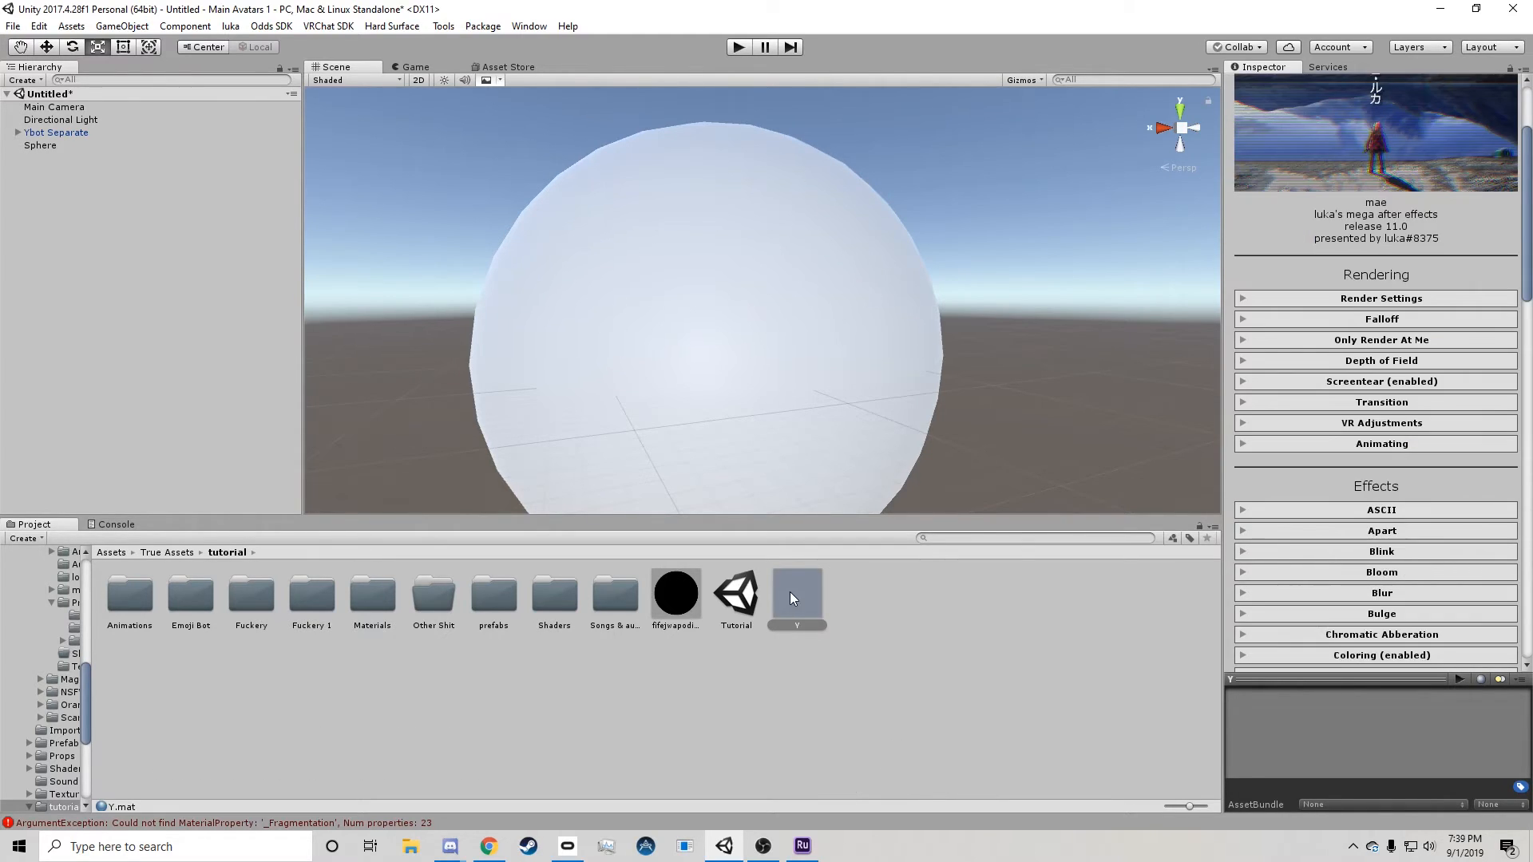
left_click_drag(793, 597, 826, 303)
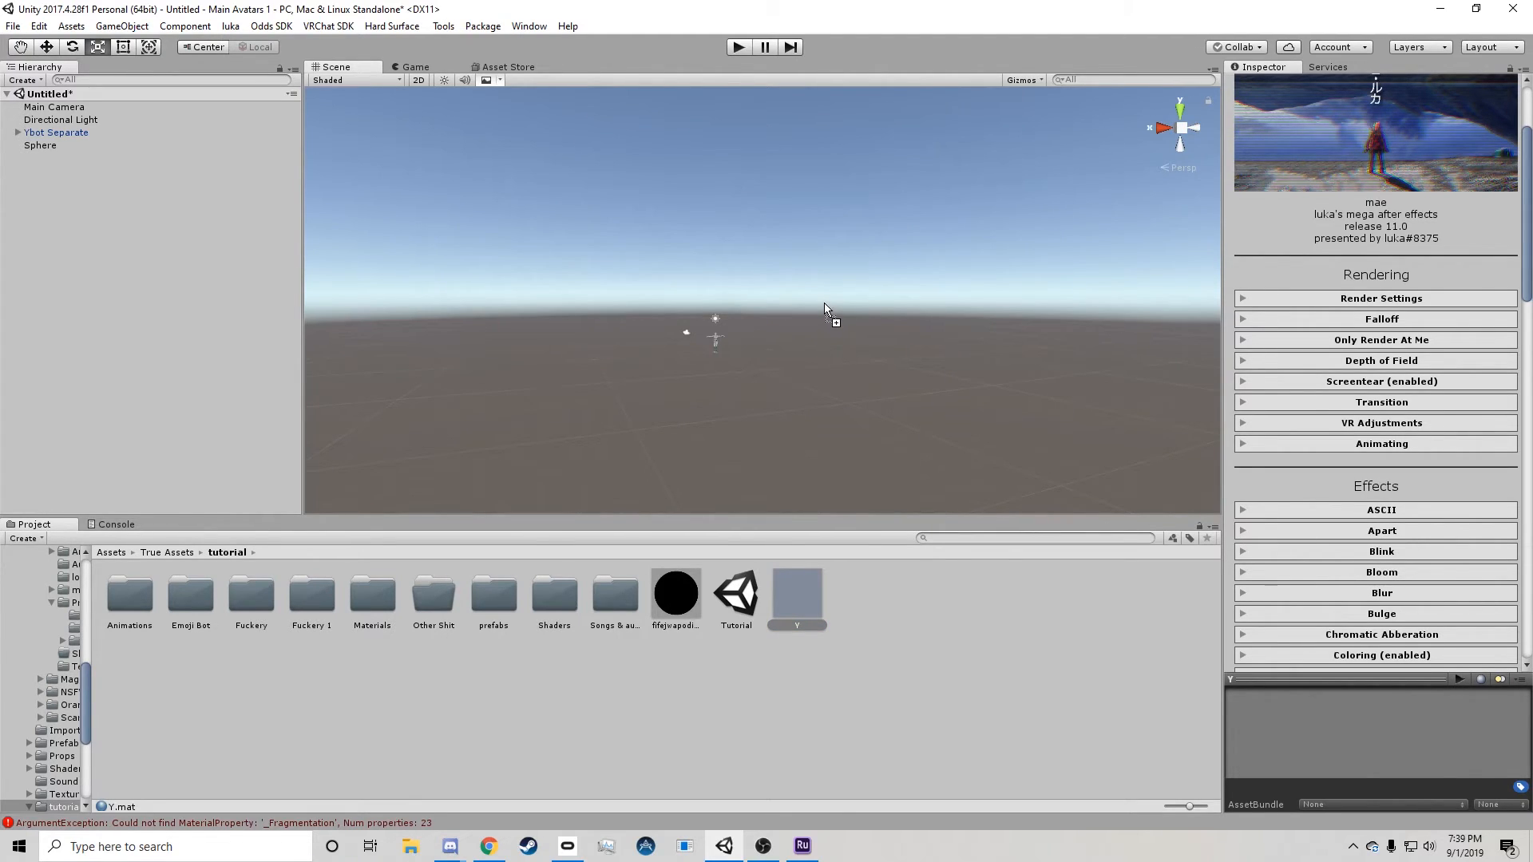
left_click_drag(825, 304, 821, 323)
scroll(820, 324, "up", 5)
scroll(841, 323, "up", 1)
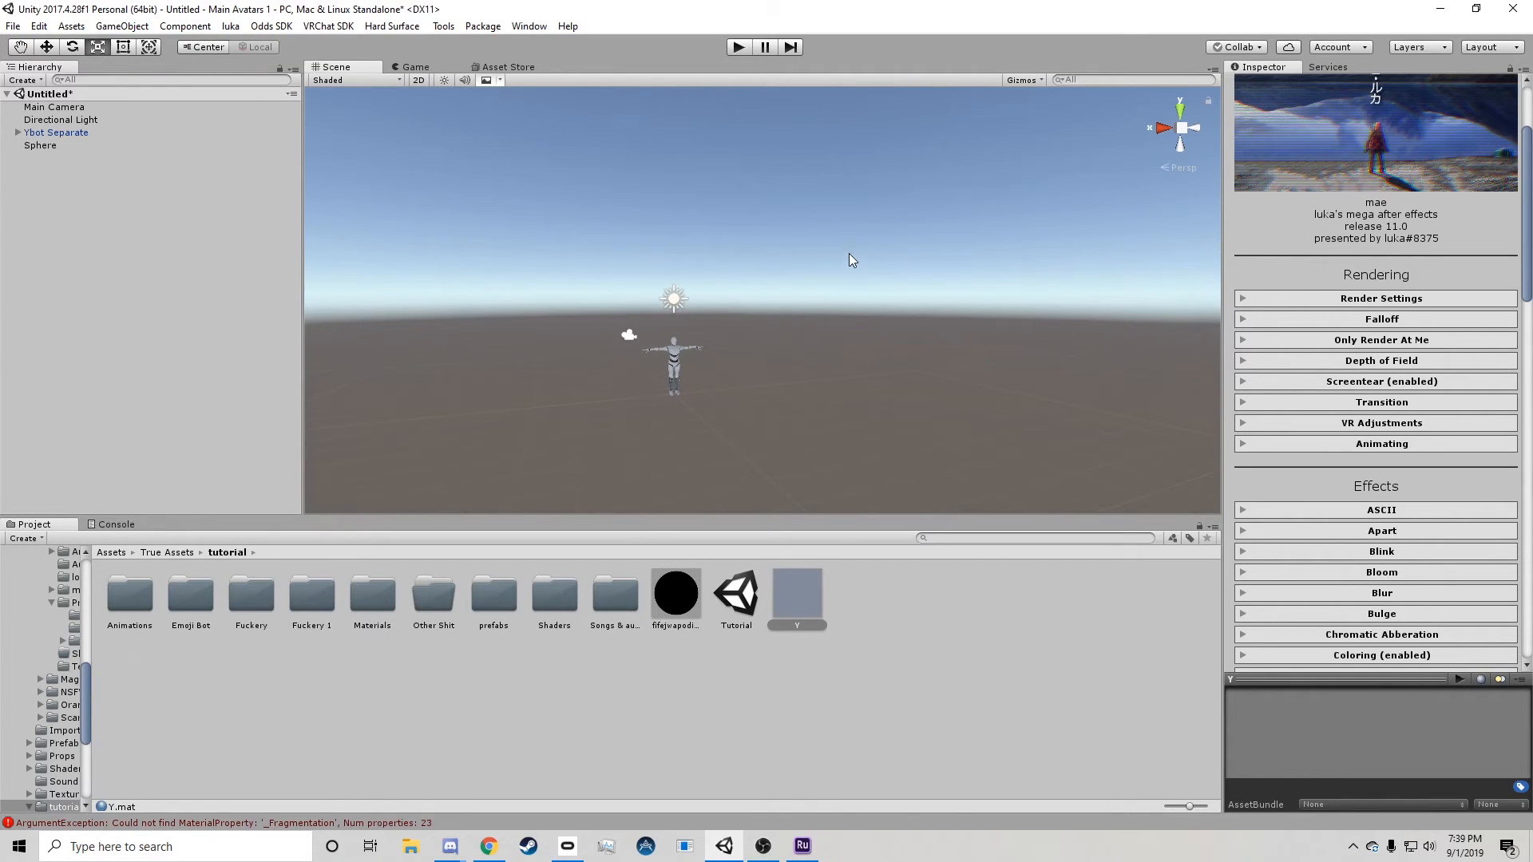
right_click_drag(851, 257, 887, 263)
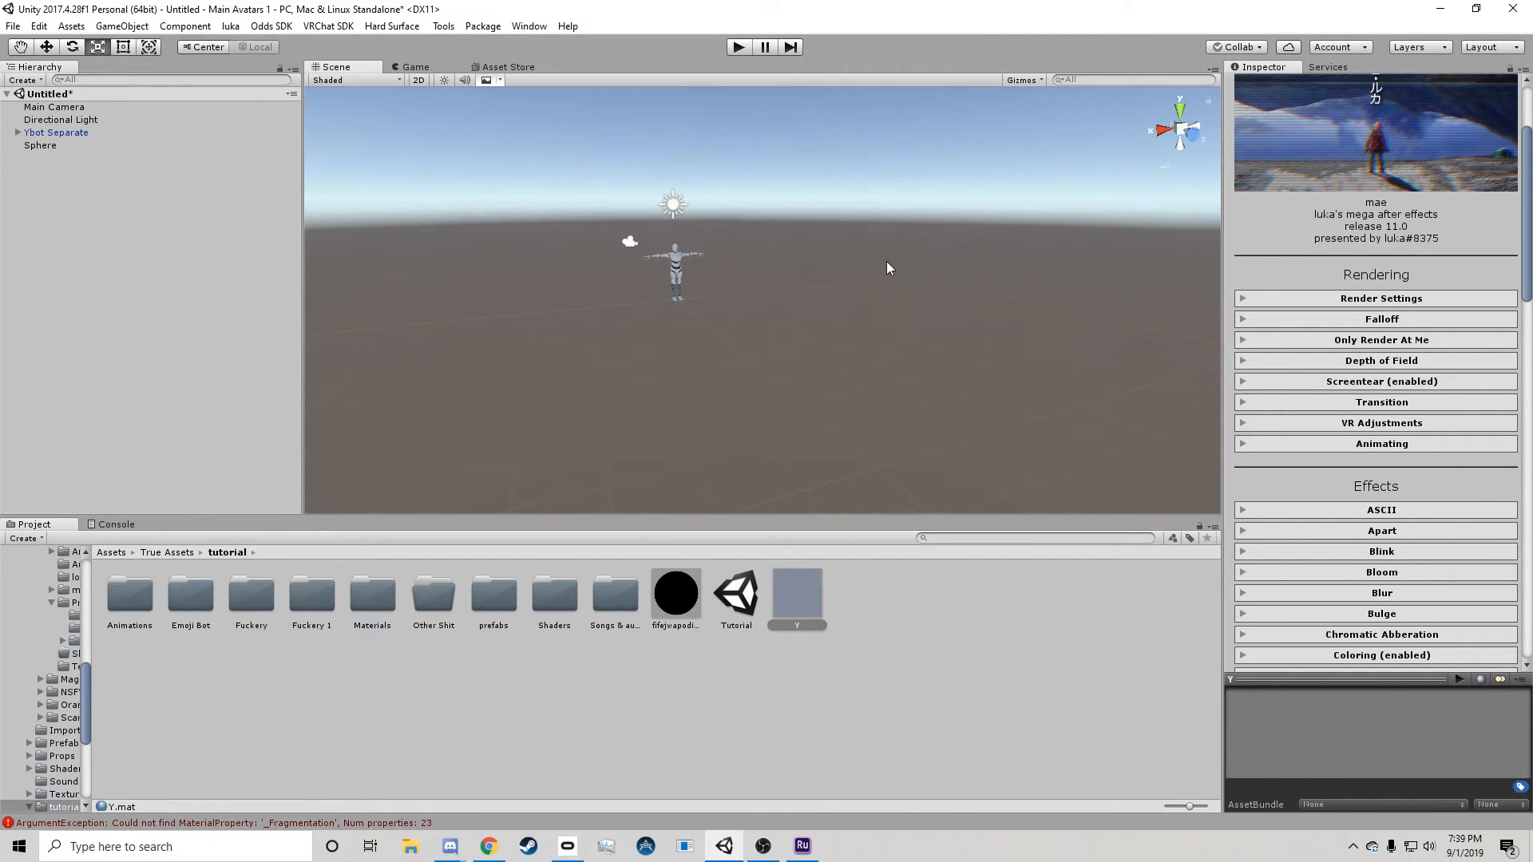
Enable the Y material's ASCII effect with Character Variation 2.71 and set the render Shader Strength to 0.653.
left_click(1386, 512)
left_click(1375, 515)
scroll(1375, 521, "down", 20)
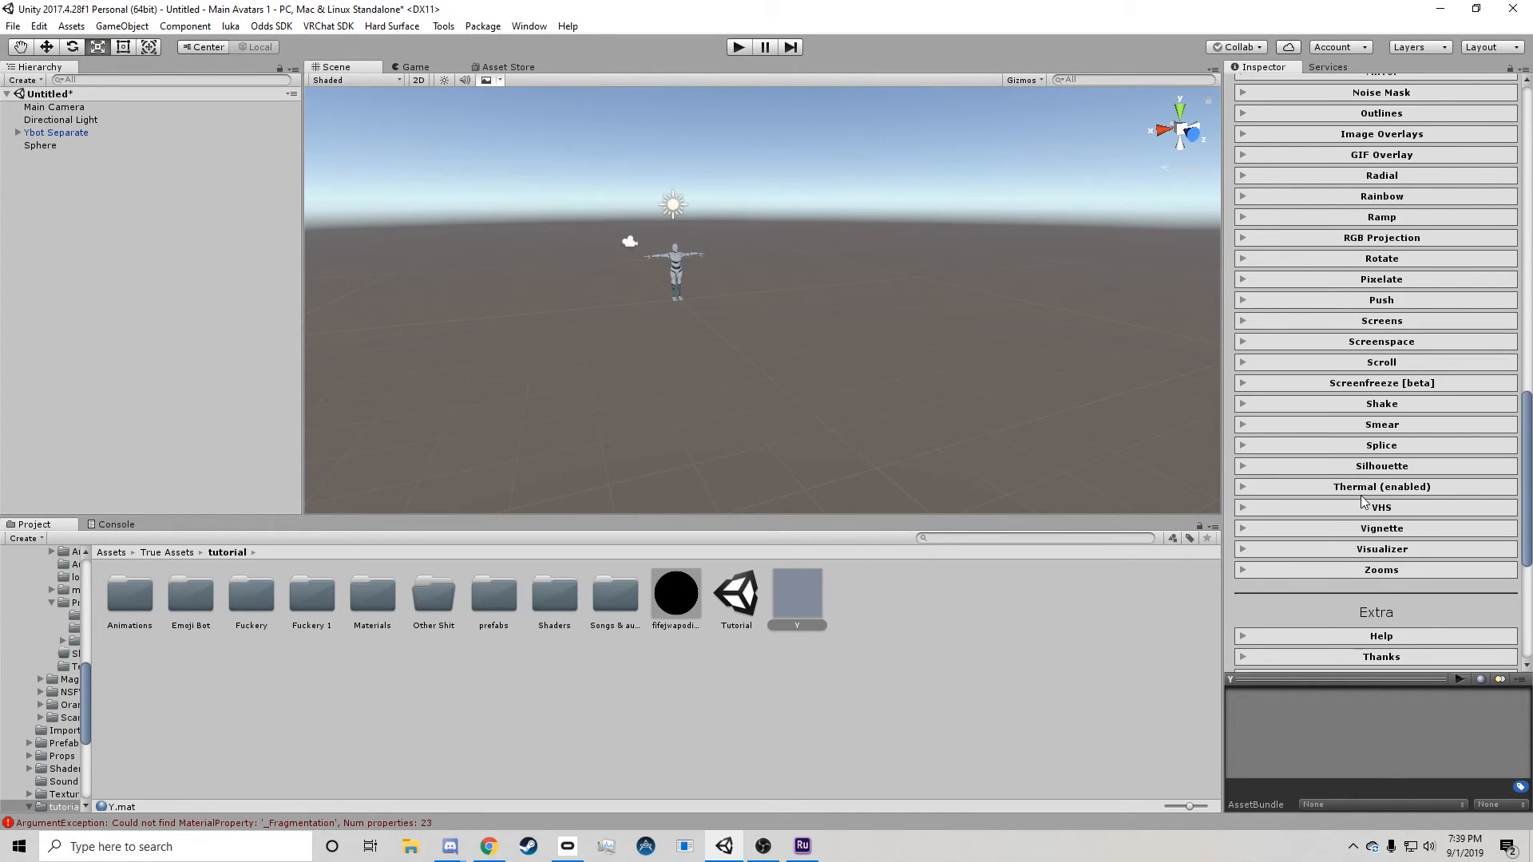
scroll(1361, 497, "up", 15)
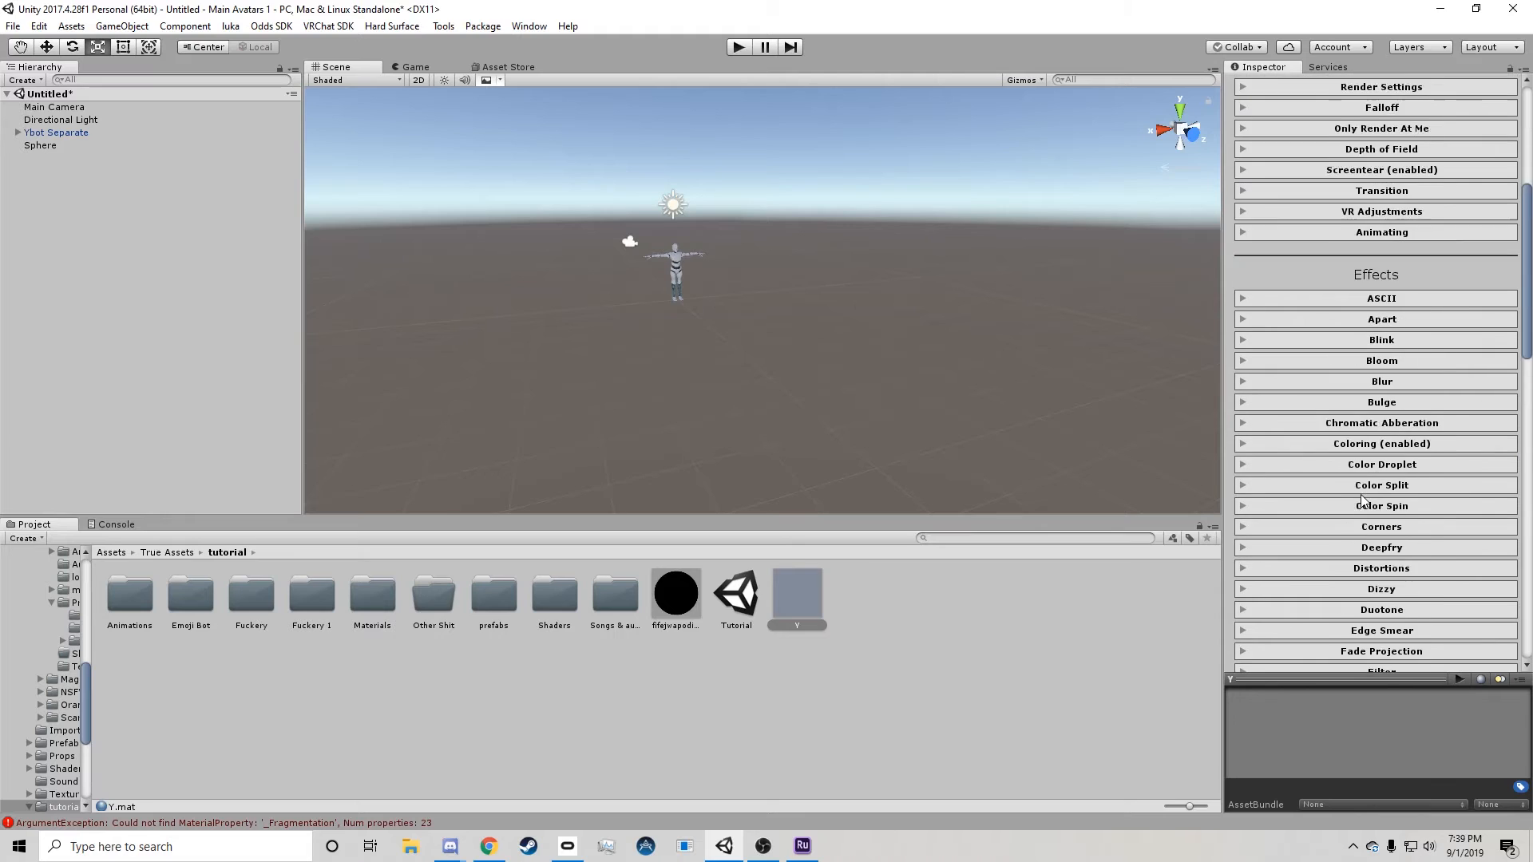
left_click(1397, 251)
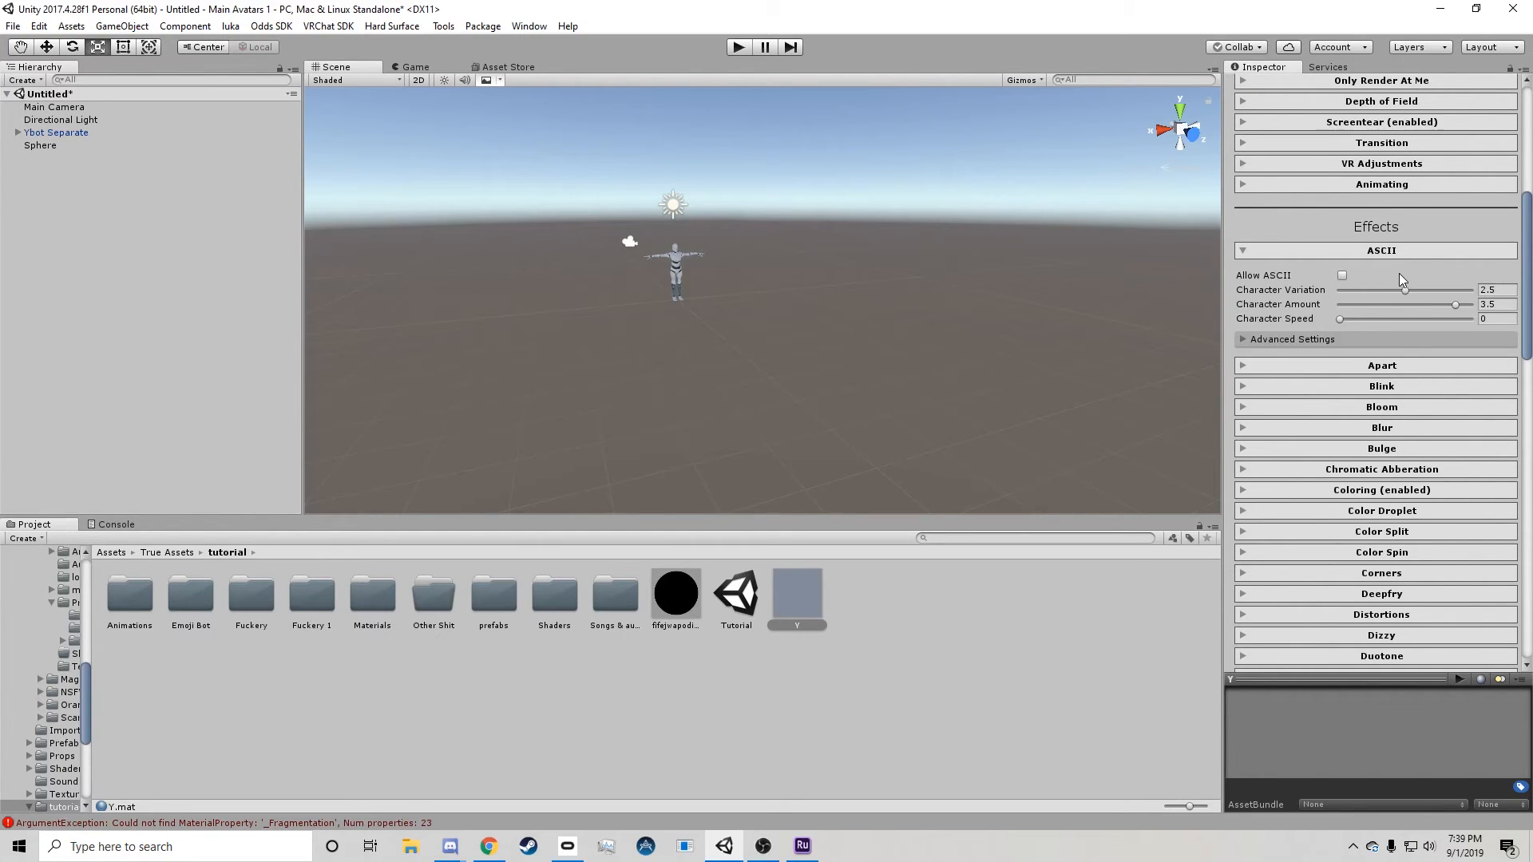
left_click(1342, 276)
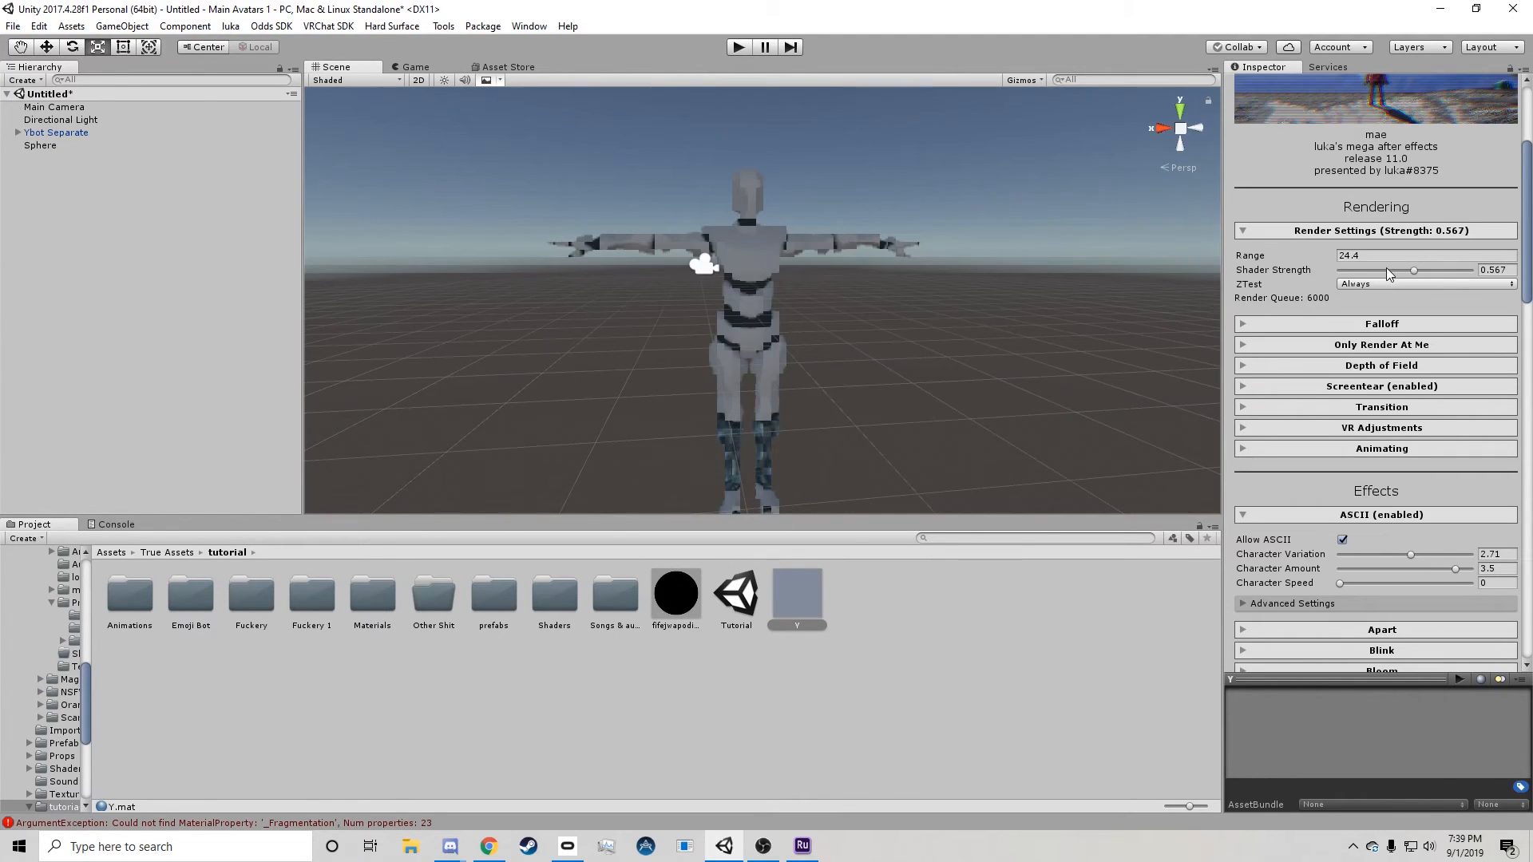
left_click_drag(1391, 275, 1431, 293)
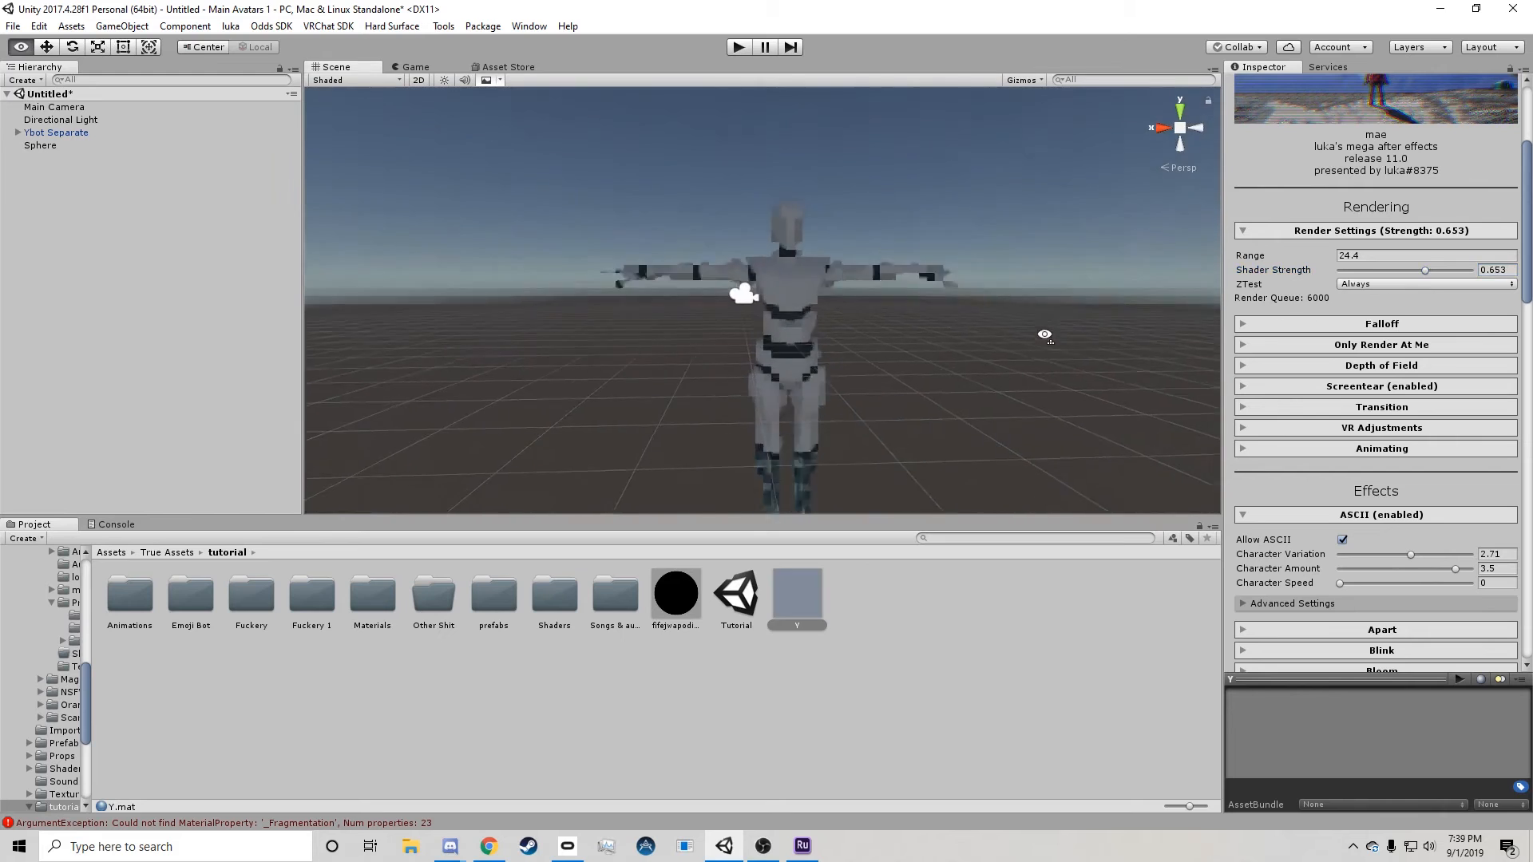
Inspect the avatar up close through the ASCII effect, and turn ASCII off.
right_click_drag(1047, 335, 1006, 339)
scroll(1006, 339, "up", 3)
middle_click_drag(1023, 348, 960, 335)
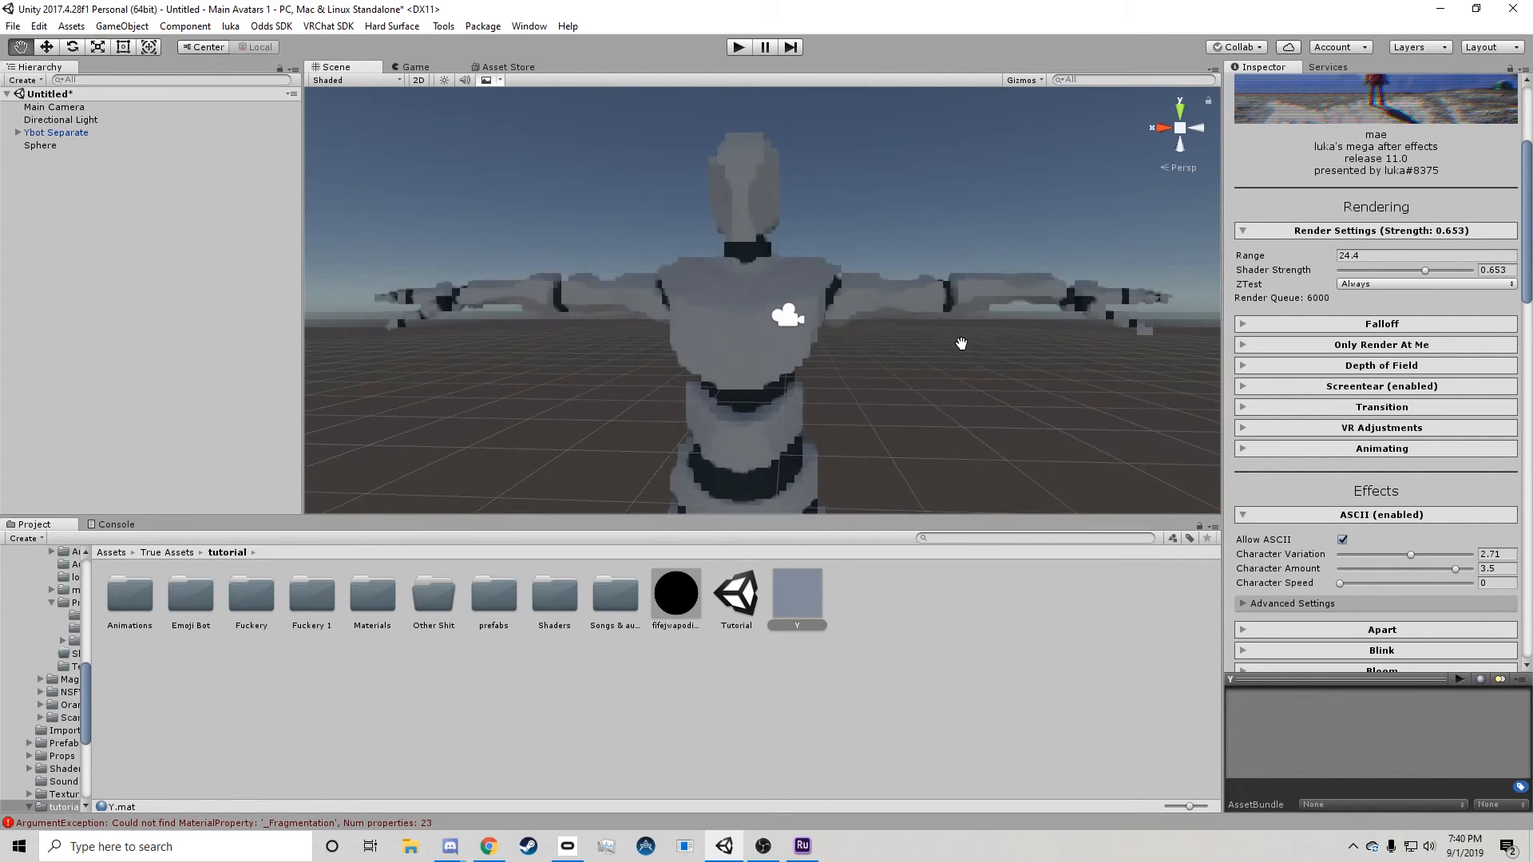
left_click(1342, 540)
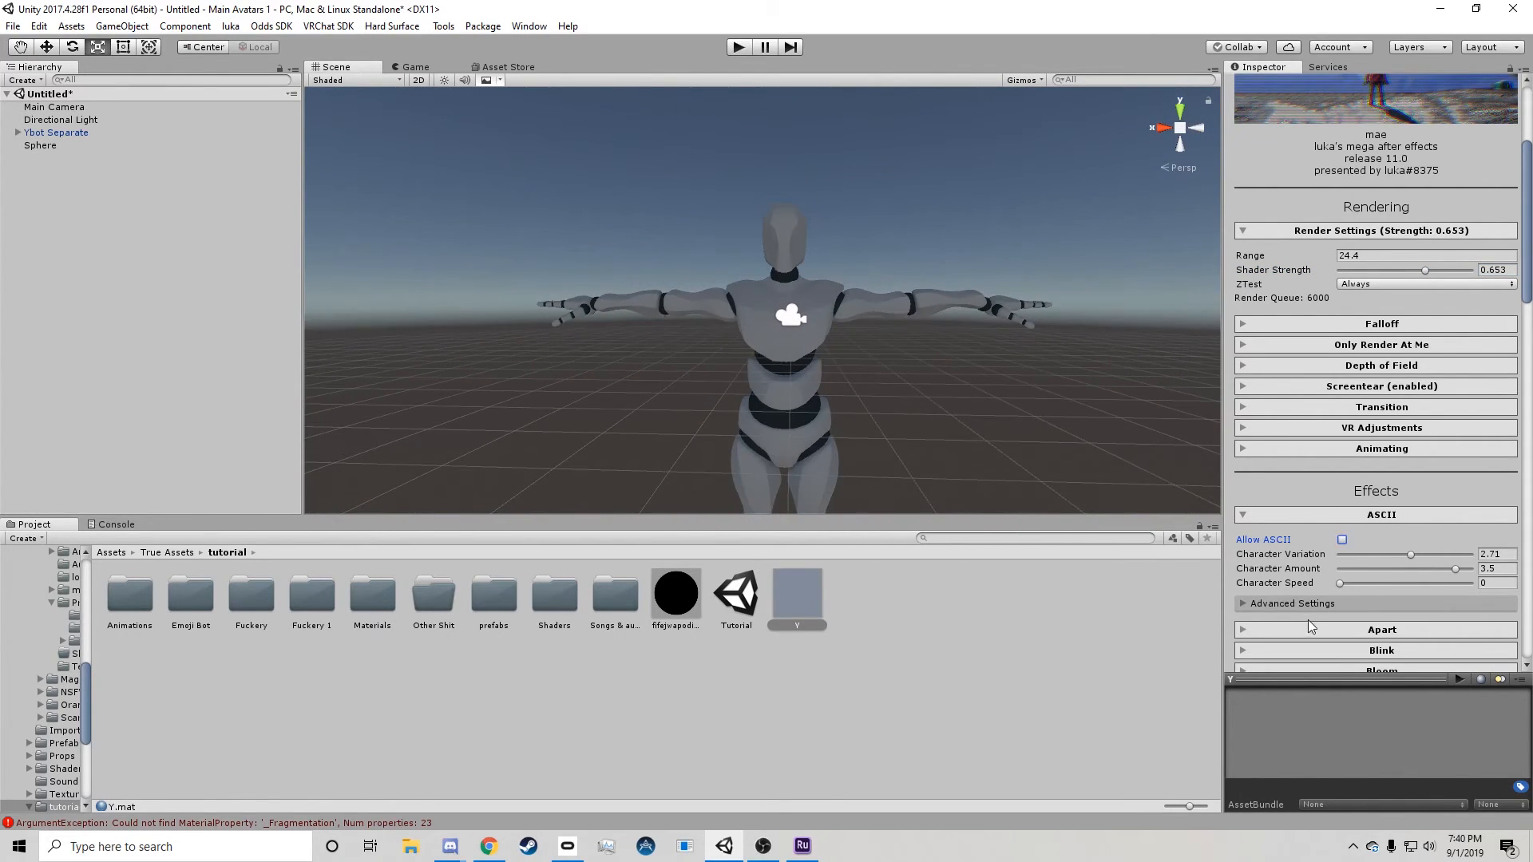
Enable the Deepfry effect and try its Fry and Rainbow Poke color flavors on the avatar view.
scroll(1309, 623, "down", 6)
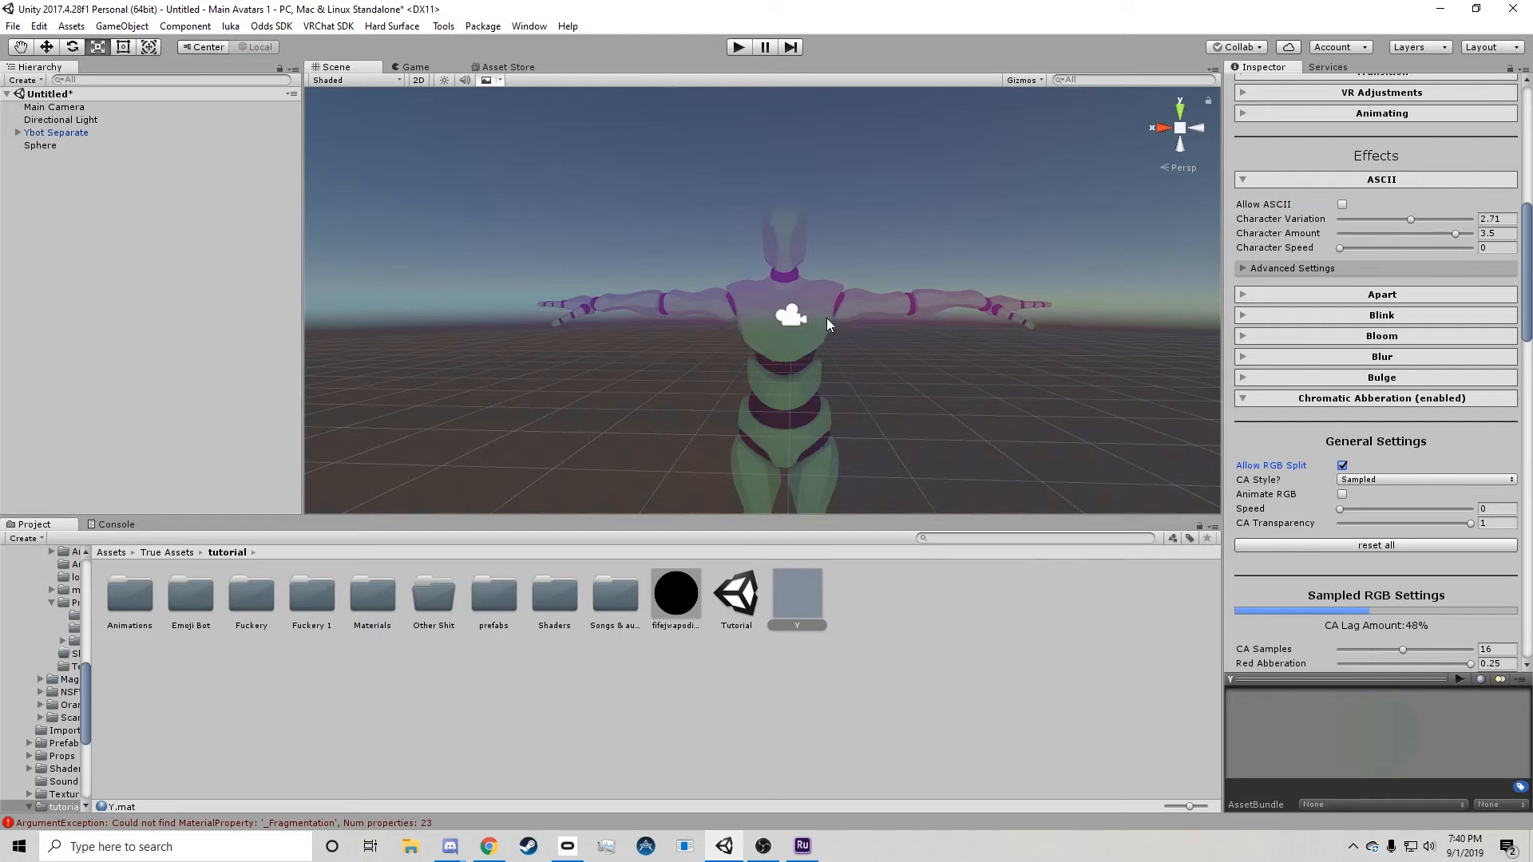
middle_click_drag(828, 321, 840, 275)
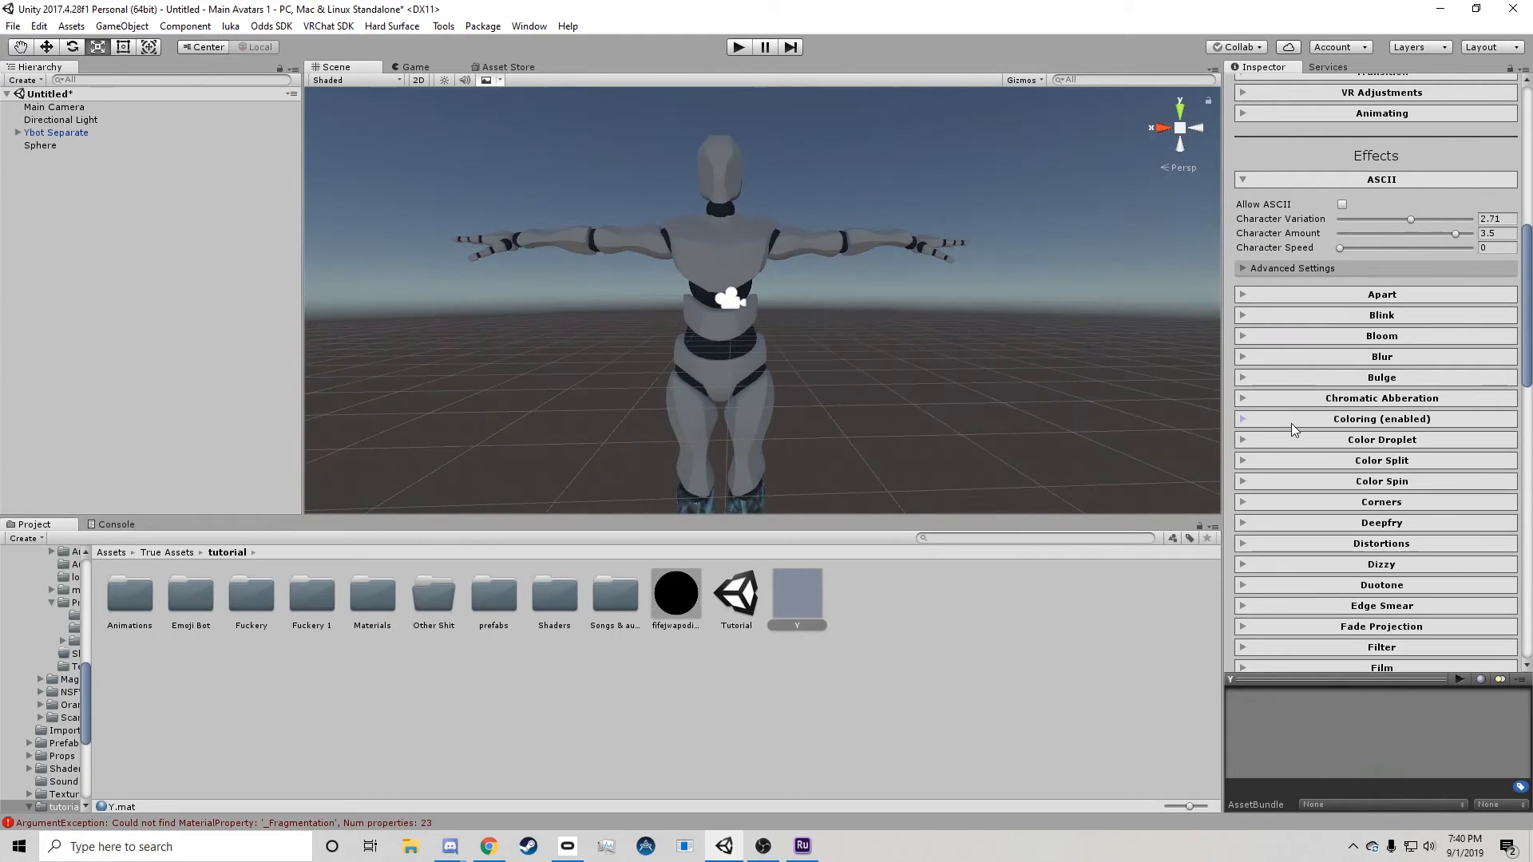
left_click(1372, 524)
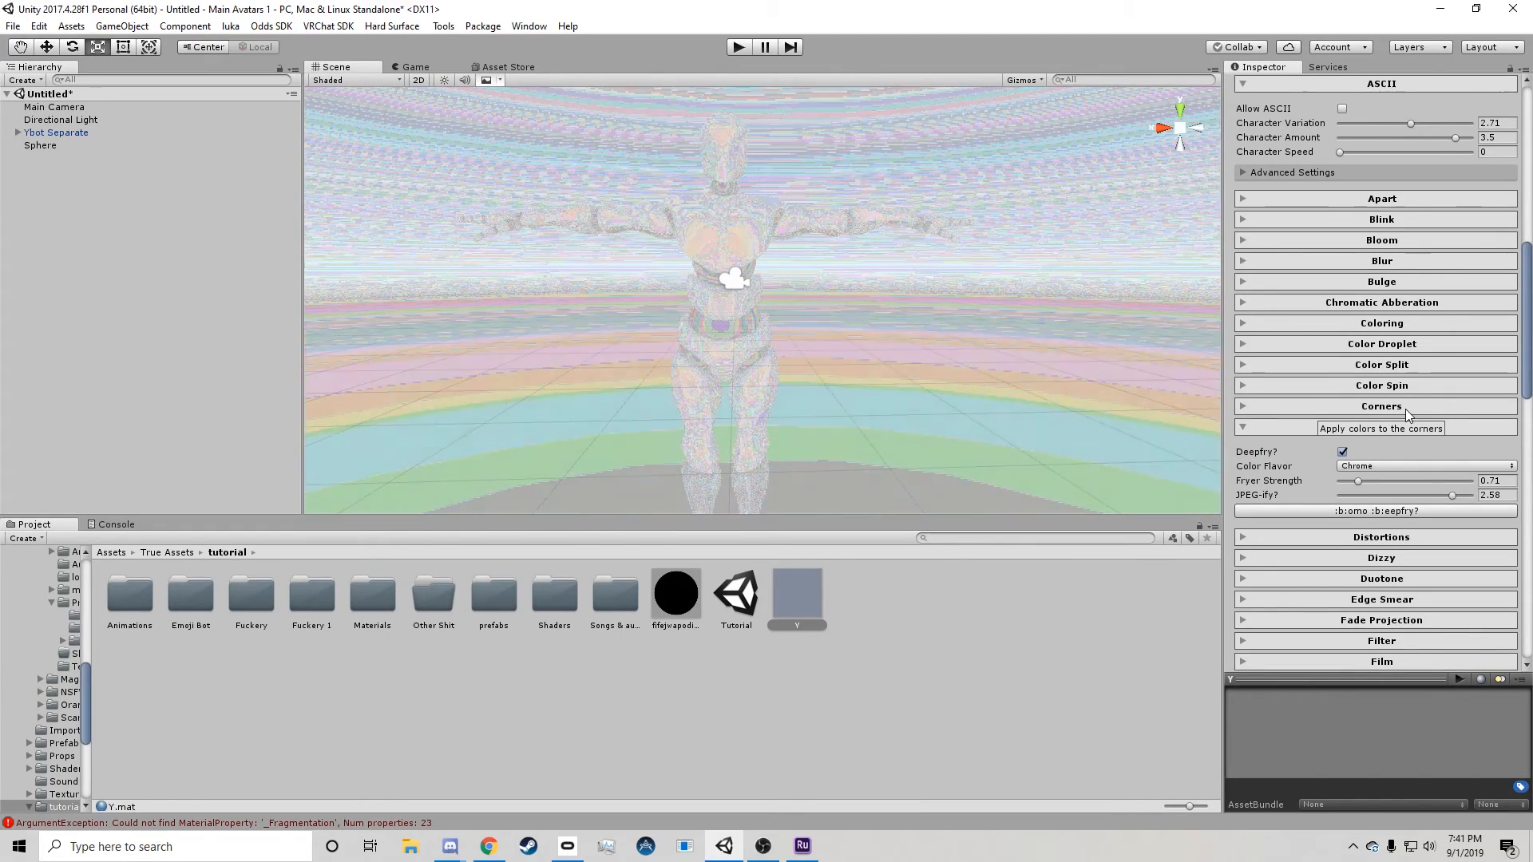
left_click(1375, 466)
left_click(1380, 503)
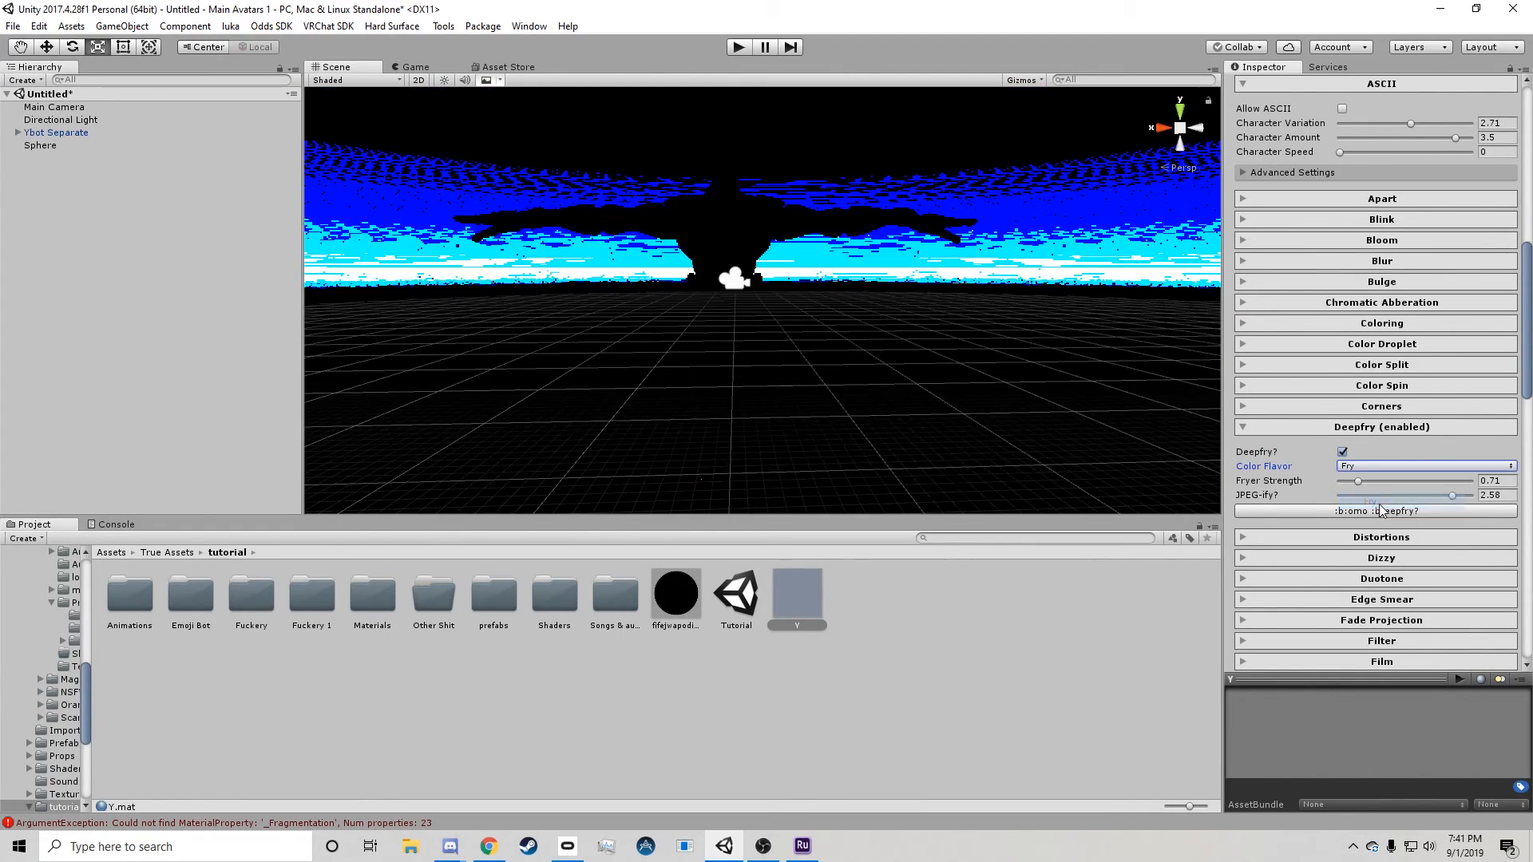
left_click(1370, 466)
left_click(1370, 518)
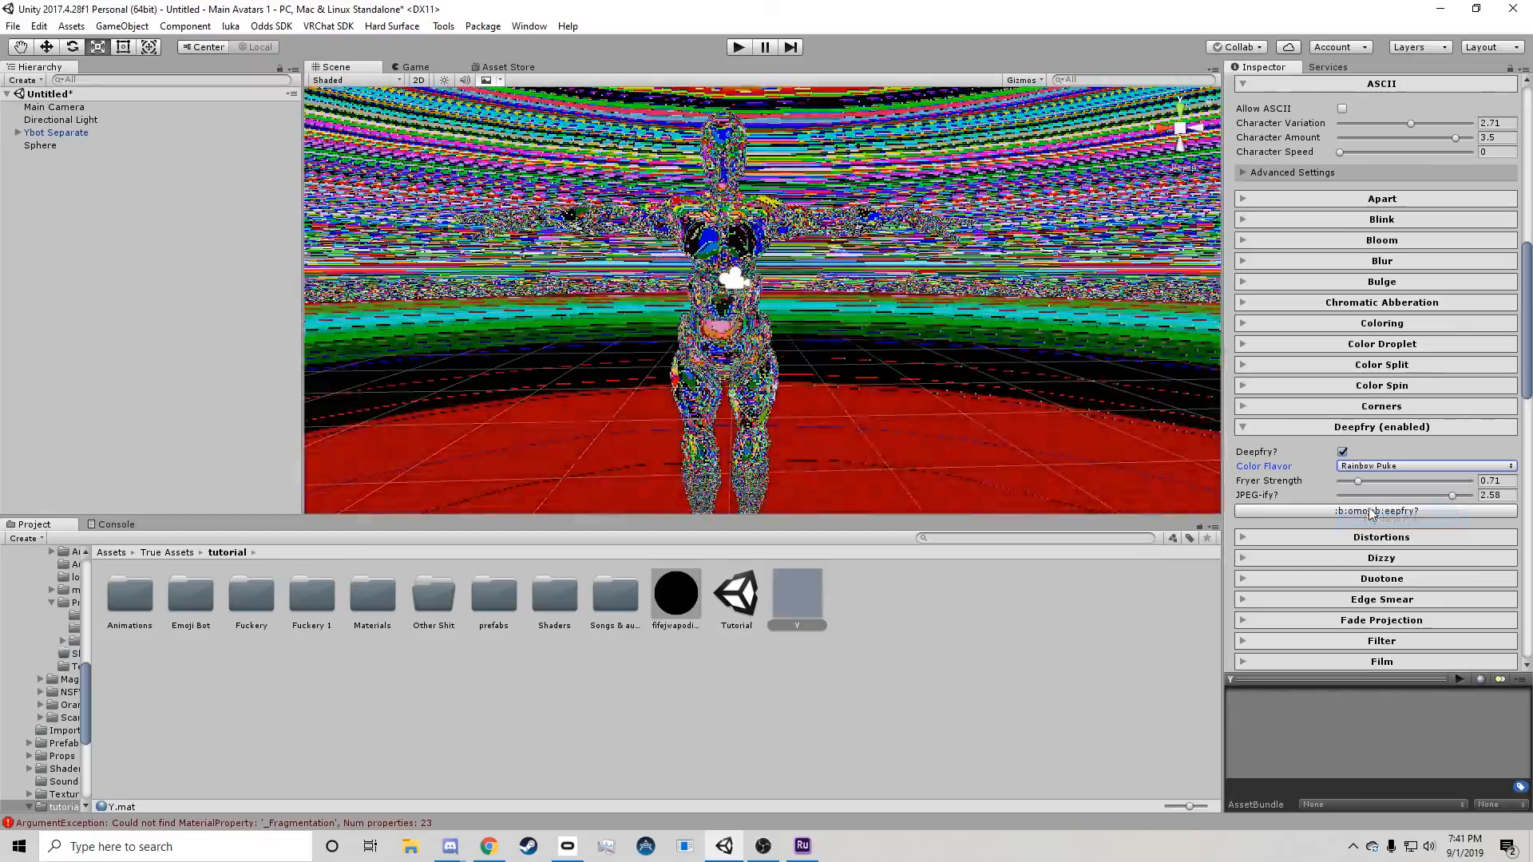
Try raising the Deepfry effect's Fryer Strength to about 2.14, and turn Deepfry off.
right_click_drag(862, 355, 891, 342)
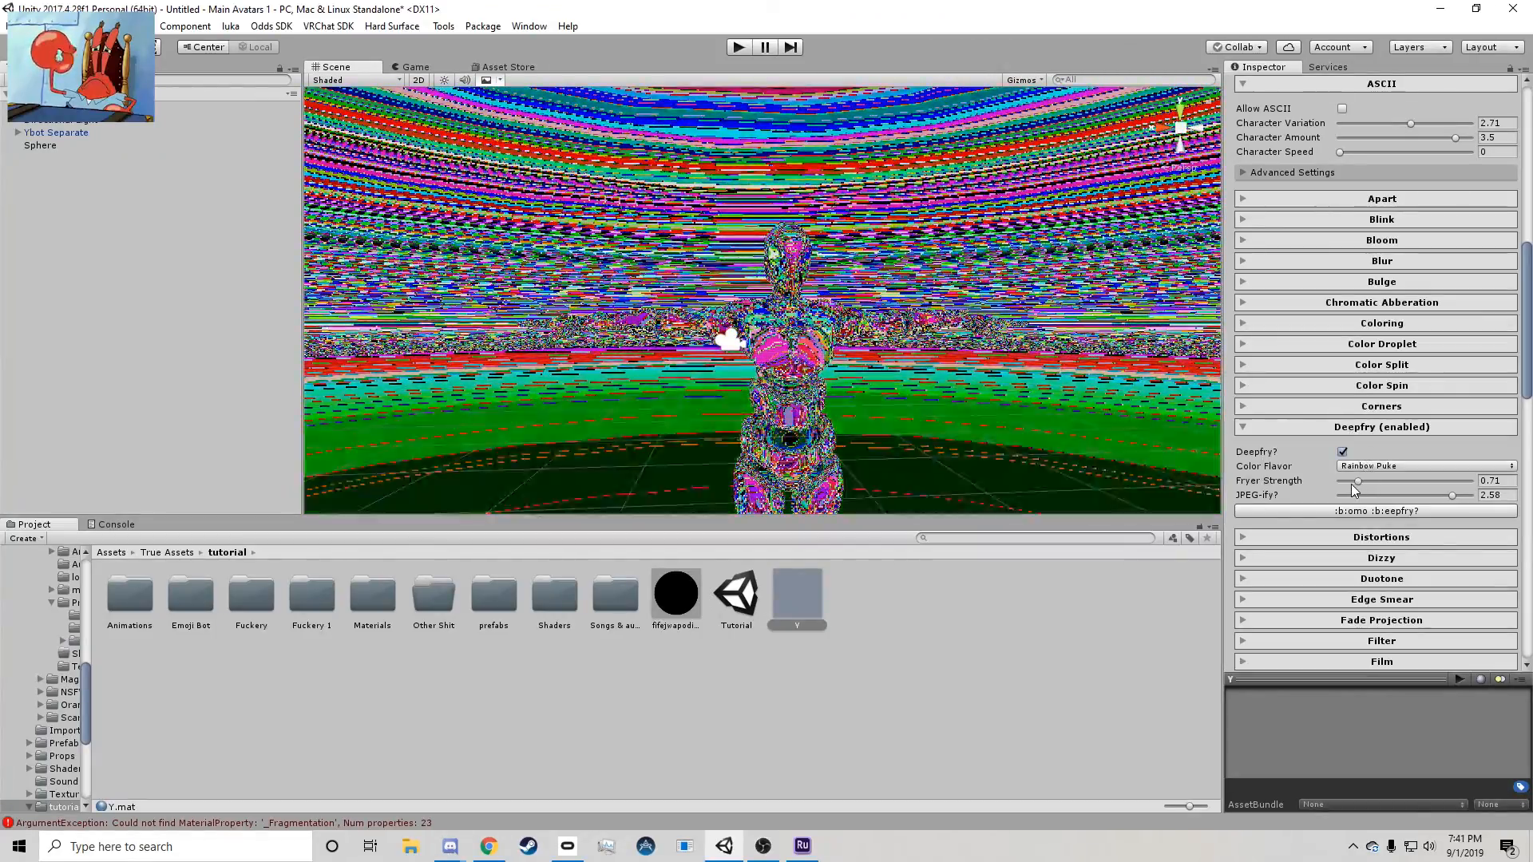
left_click_drag(1356, 481, 1383, 482)
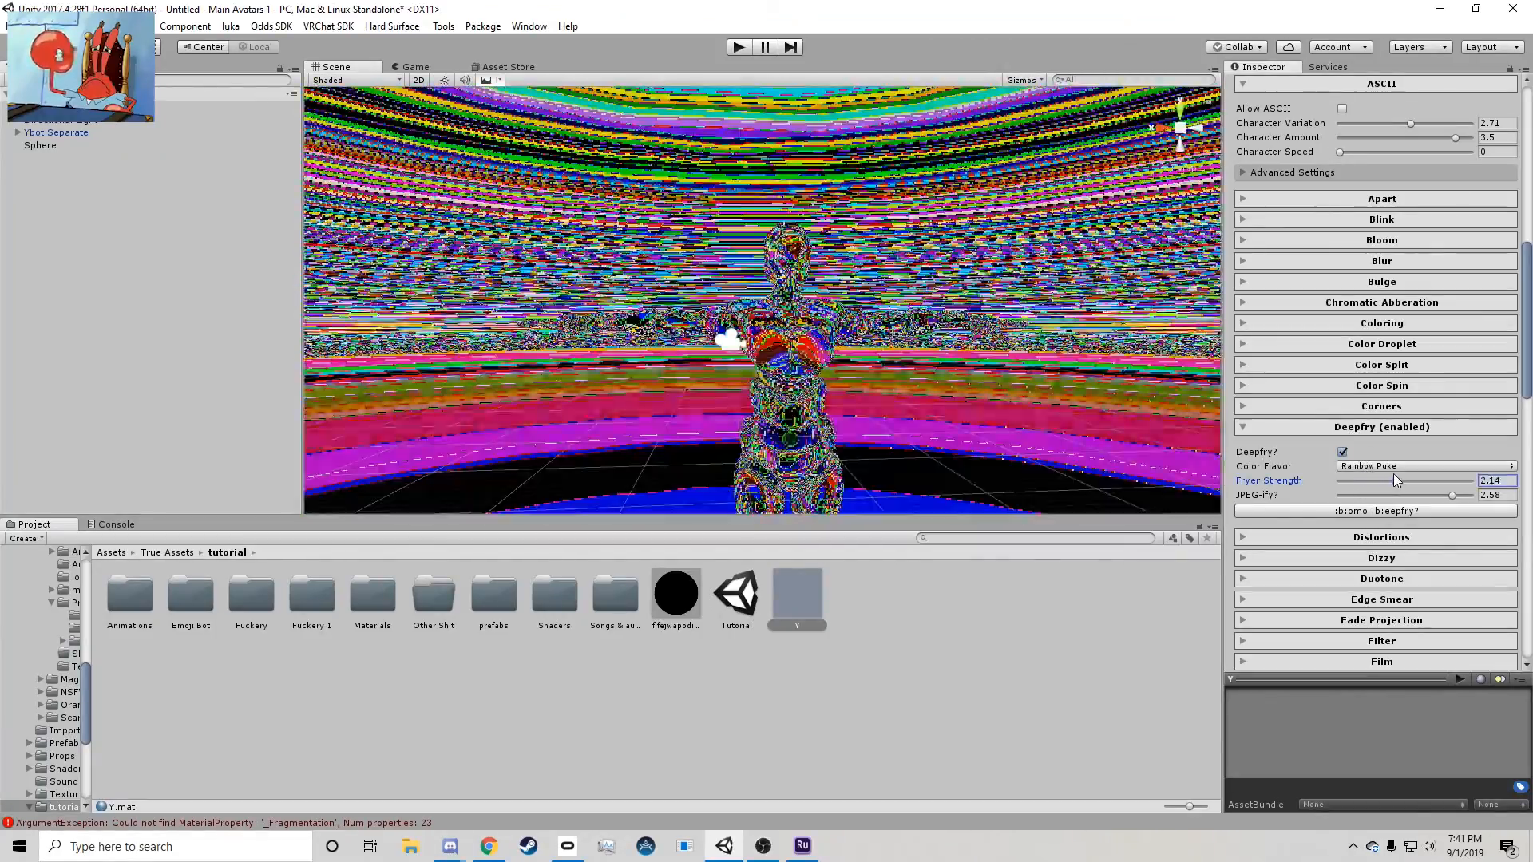
left_click(1357, 511)
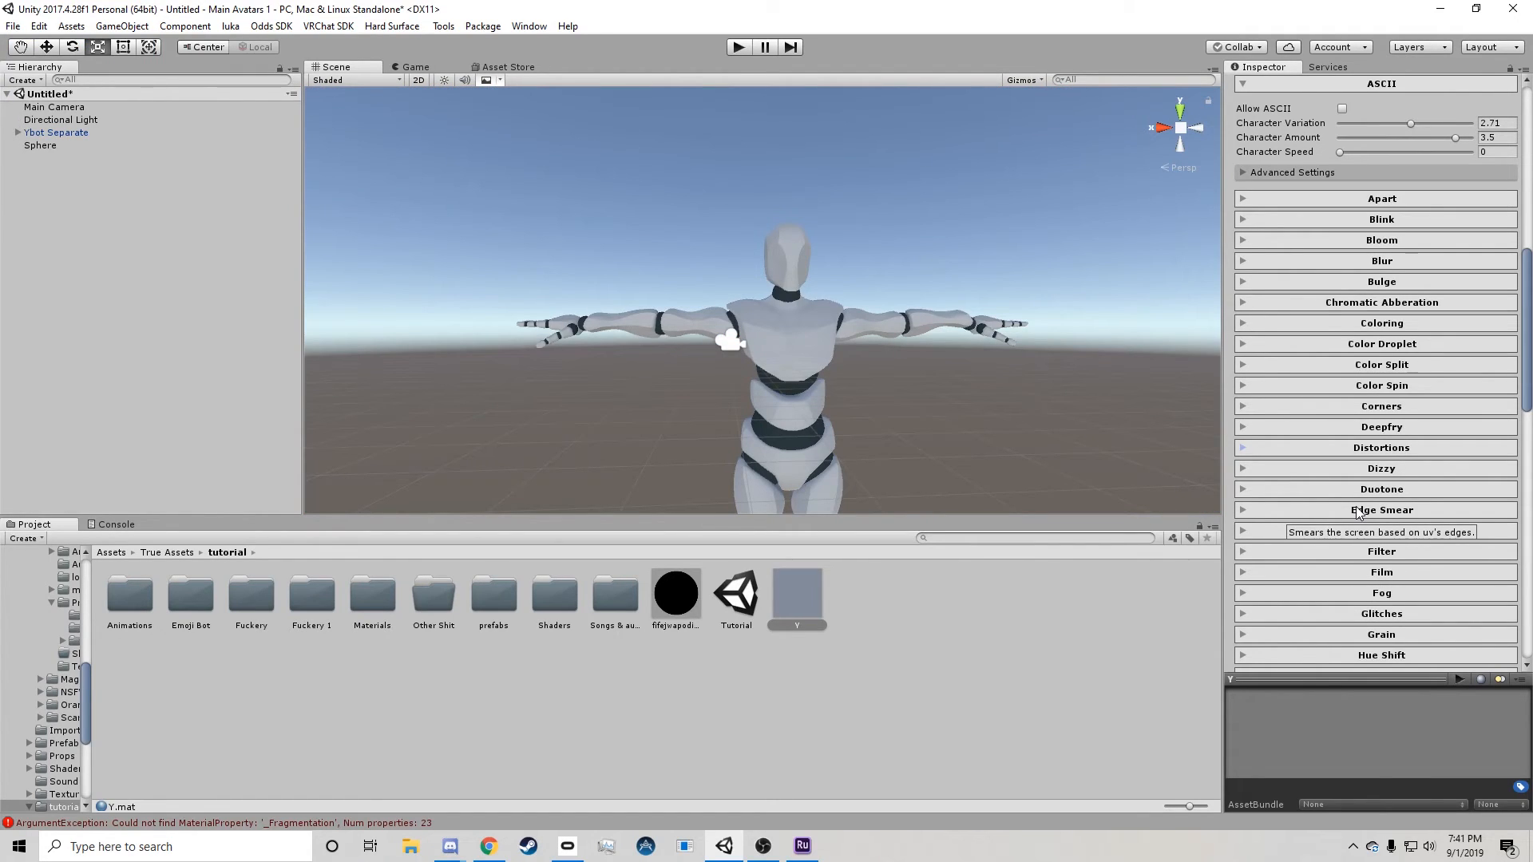